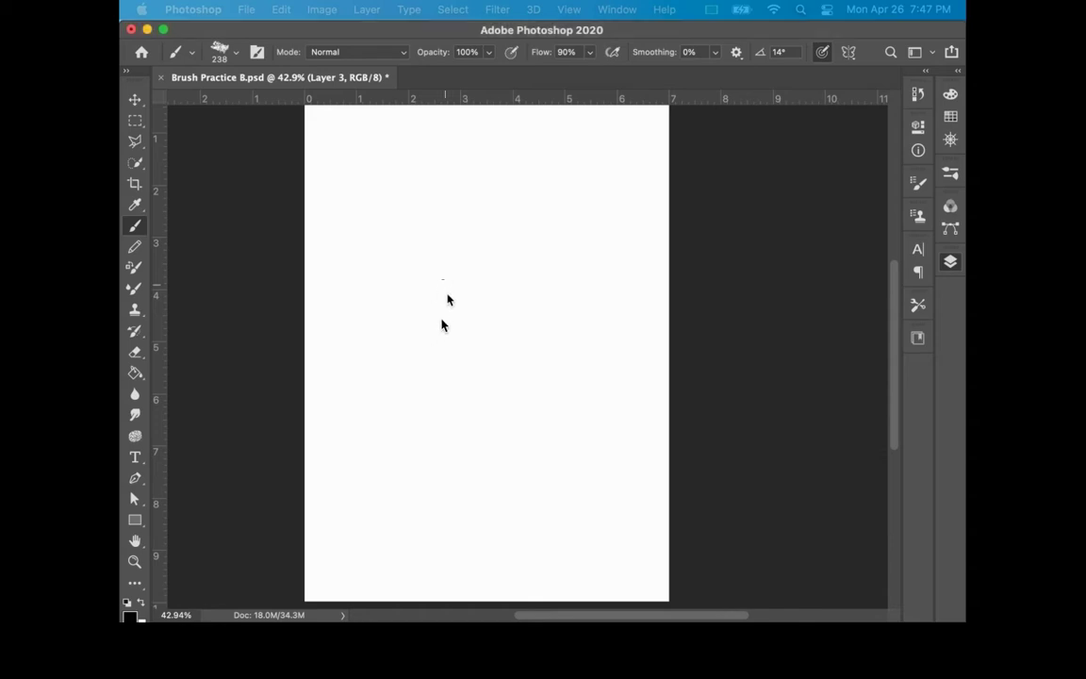
# - Paint a small solid black spot on Layer 3 in the upper part of the canvas with the Brush tool
pyautogui.press('F7')
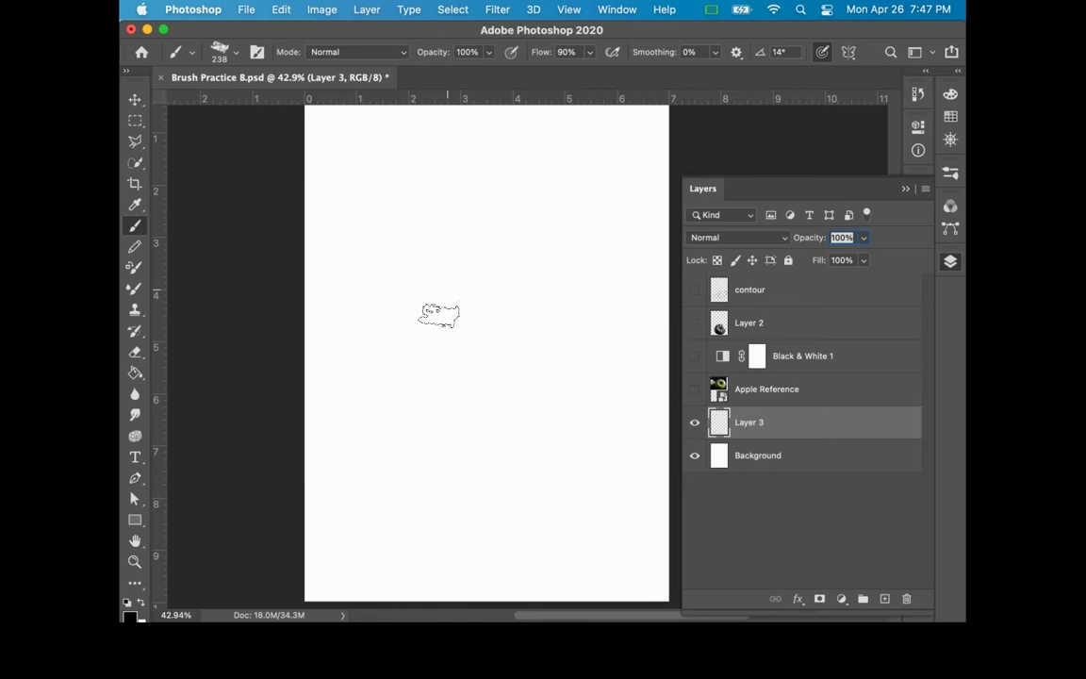
pyautogui.click(951, 261)
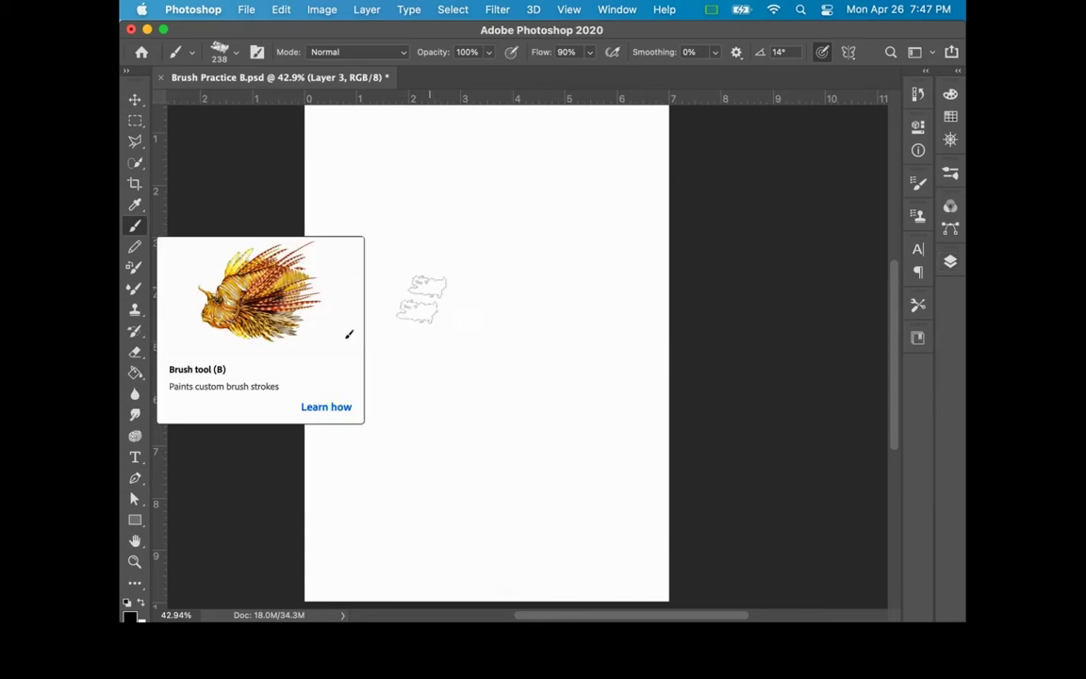
pyautogui.click(430, 295)
pyautogui.moveTo(428, 306)
pyautogui.mouseDown()
pyautogui.moveTo(419, 325)
pyautogui.moveTo(400, 302)
pyautogui.moveTo(429, 322)
pyautogui.mouseUp()
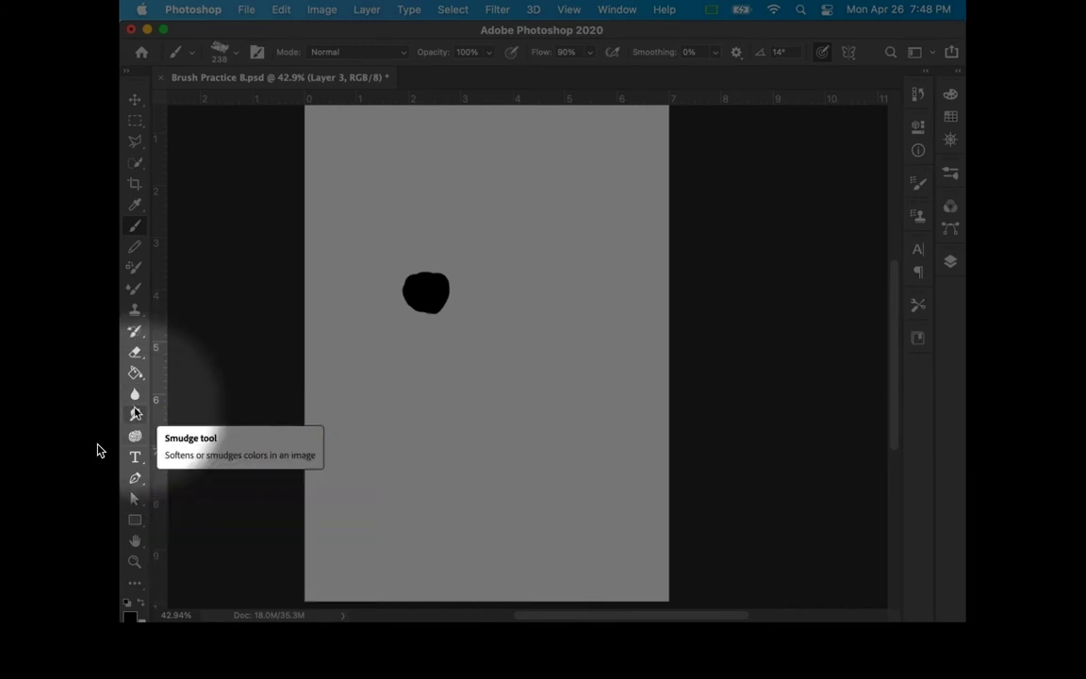
# - Smudge the black spot outward toward the lower right using the Smudge tool with the 123 px hard round tip
pyautogui.click(136, 416)
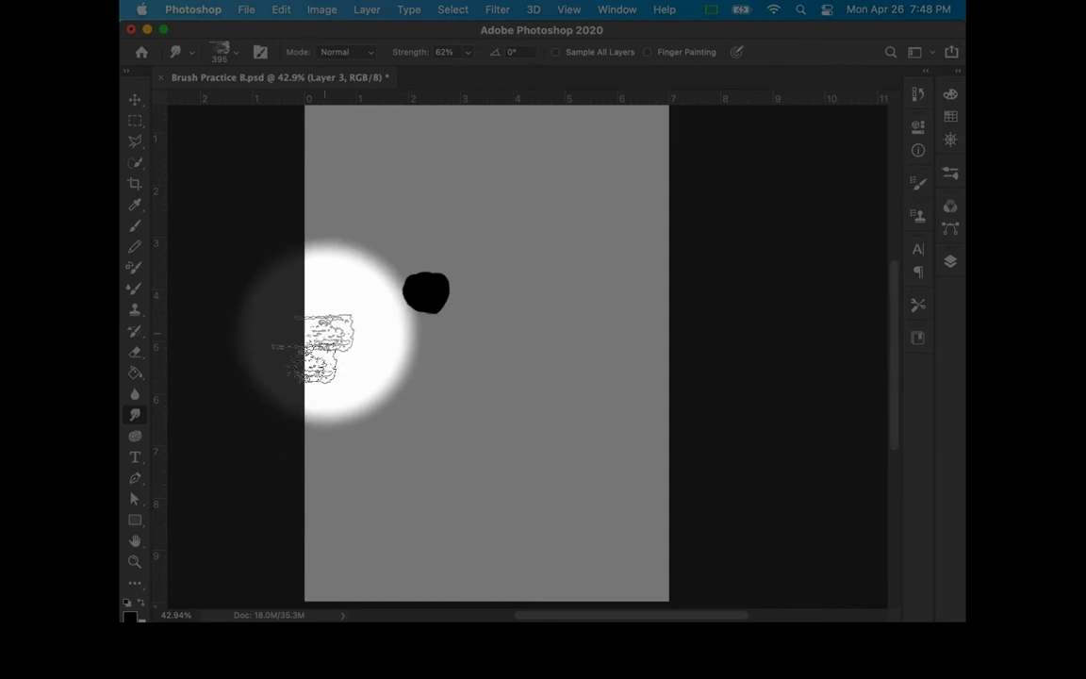
pyautogui.click(220, 55)
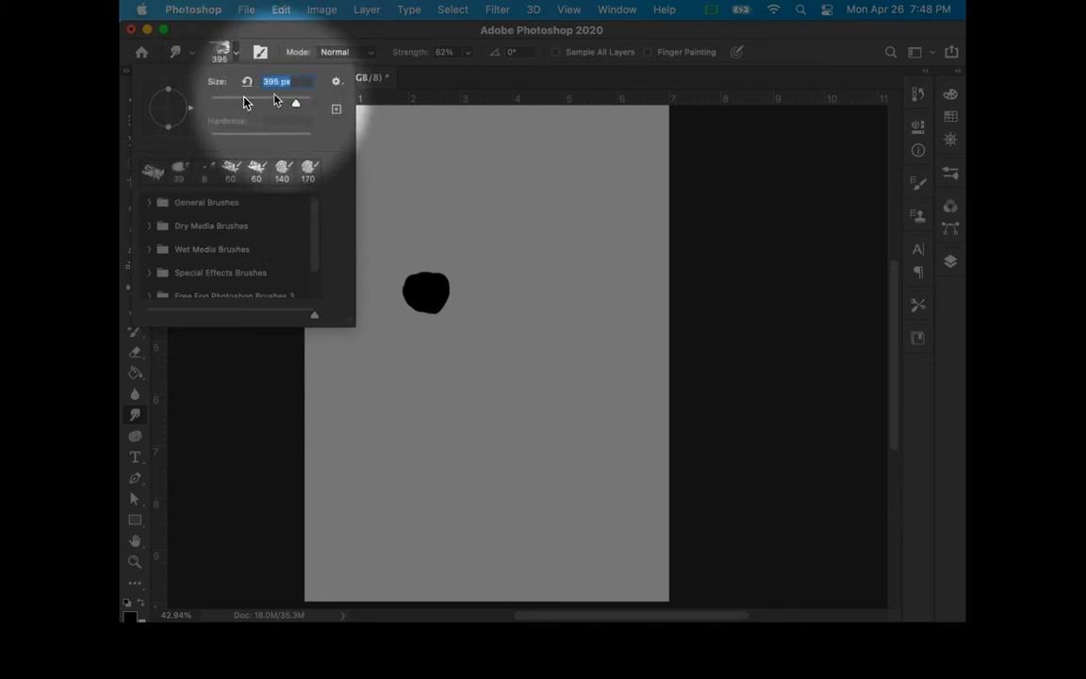
pyautogui.click(235, 63)
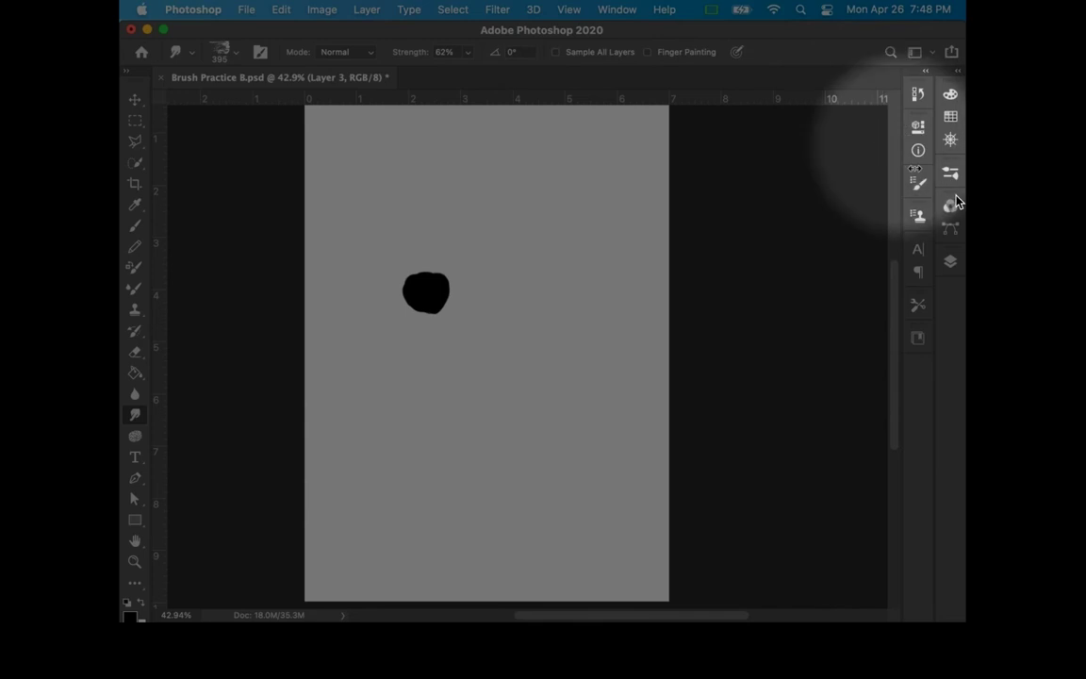
pyautogui.click(920, 186)
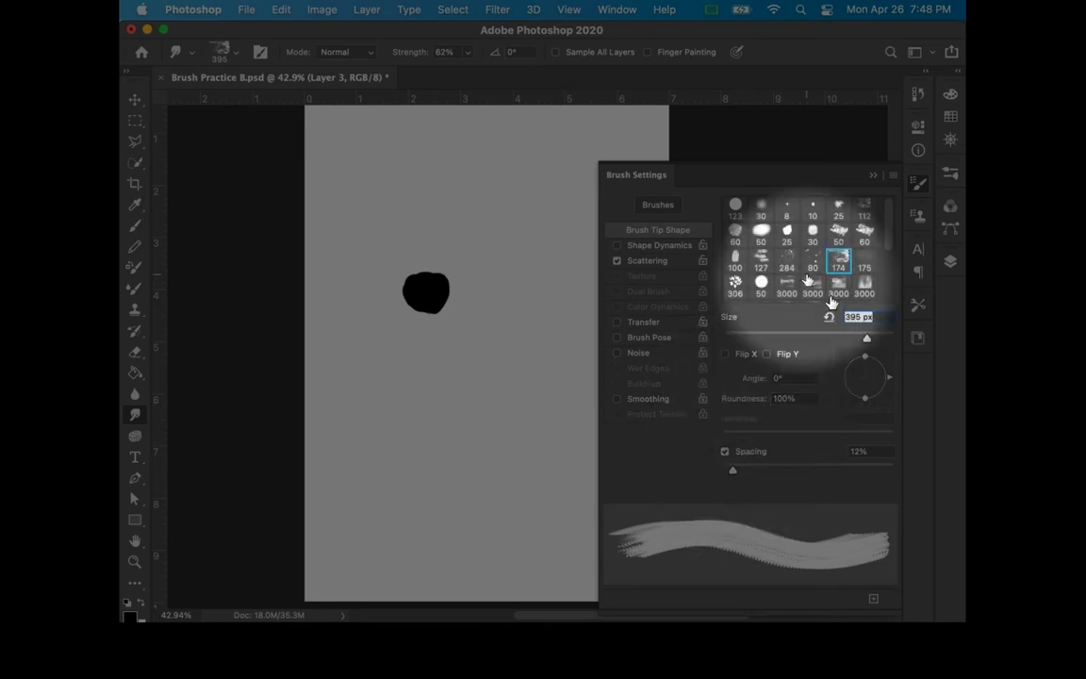
pyautogui.click(736, 208)
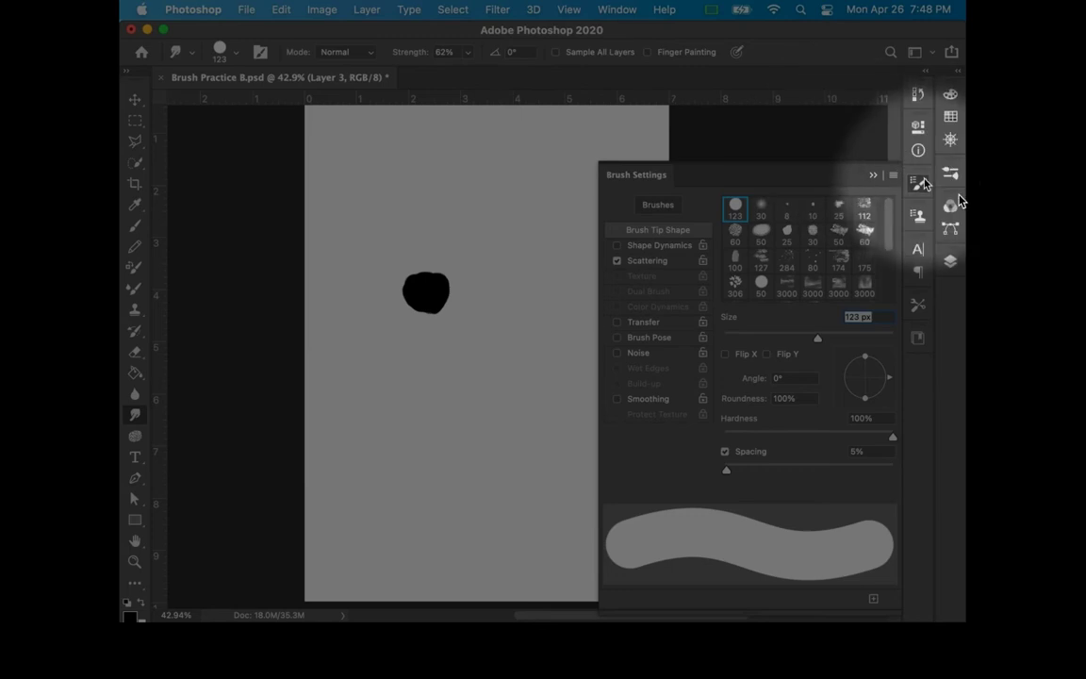
pyautogui.click(919, 182)
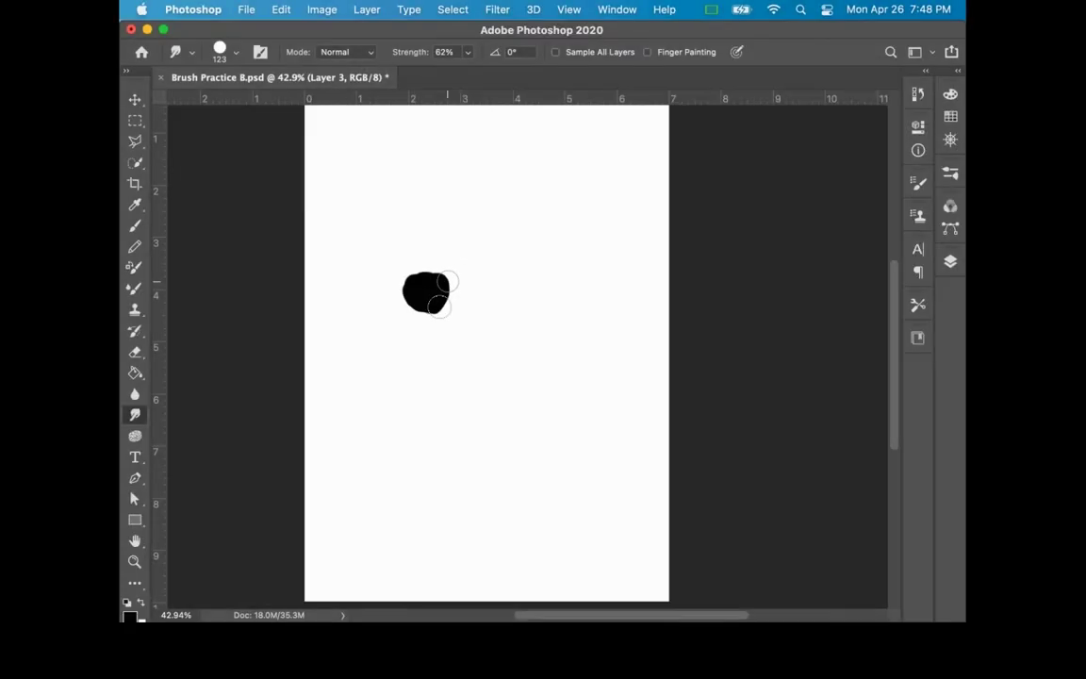
pyautogui.moveTo(441, 293)
pyautogui.mouseDown()
pyautogui.moveTo(480, 303)
pyautogui.moveTo(427, 295)
pyautogui.moveTo(465, 329)
pyautogui.moveTo(471, 311)
pyautogui.moveTo(440, 290)
pyautogui.moveTo(469, 309)
pyautogui.moveTo(458, 336)
pyautogui.moveTo(439, 322)
pyautogui.moveTo(477, 323)
pyautogui.moveTo(440, 324)
pyautogui.moveTo(470, 331)
pyautogui.mouseUp()
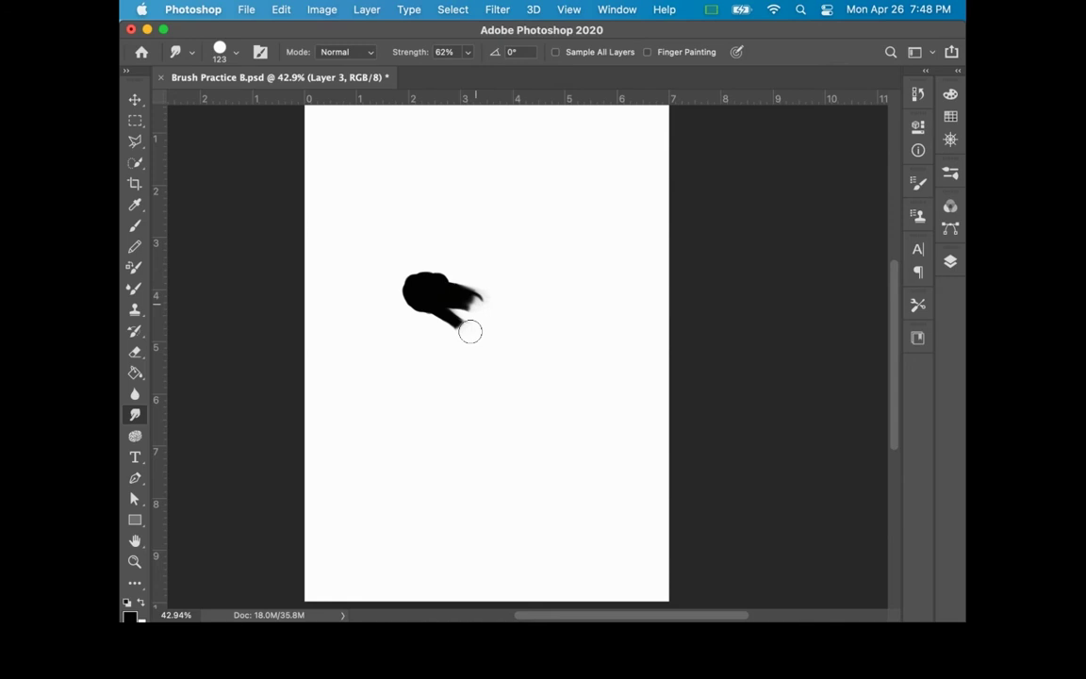
# - Smudge the upper edge of the black spot outward with the 80 px spatter brush tip
pyautogui.click(918, 183)
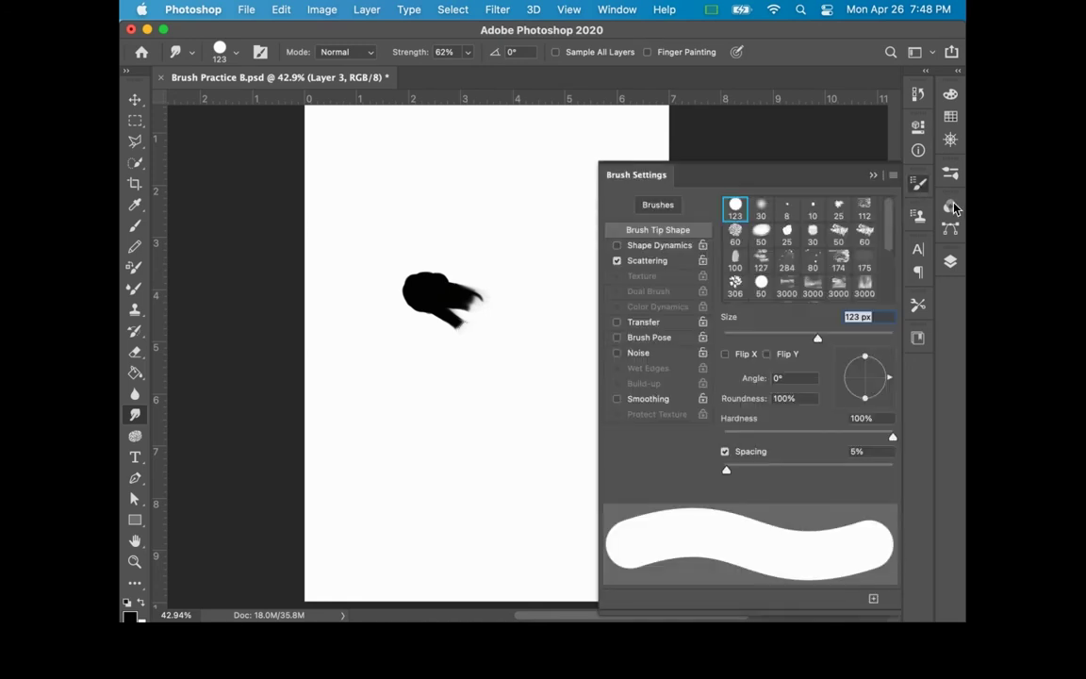
pyautogui.click(813, 259)
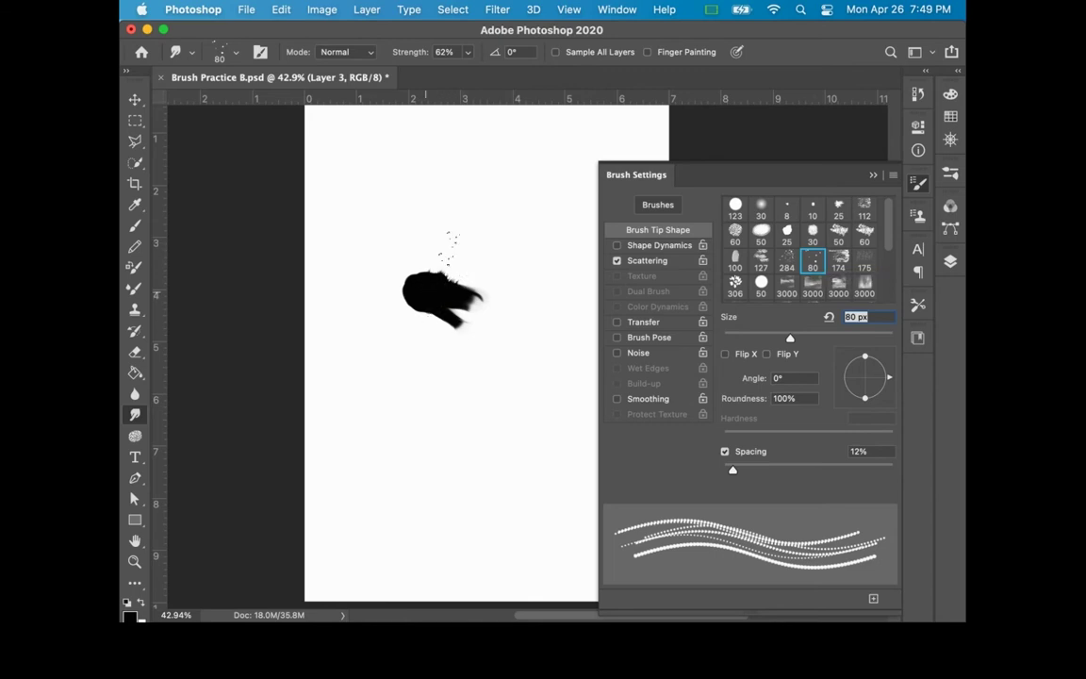
pyautogui.moveTo(436, 283)
pyautogui.mouseDown()
pyautogui.moveTo(473, 257)
pyautogui.moveTo(473, 278)
pyautogui.mouseUp()
# - Soften the smudged right edge with the 112 px Round Sketch Ballpoint Pen tip at 11% strength, enlarging the tip to 349 px
pyautogui.click(838, 234)
pyautogui.click(839, 258)
pyautogui.scroll(-3, 876, 274)
pyautogui.scroll(4, 887, 283)
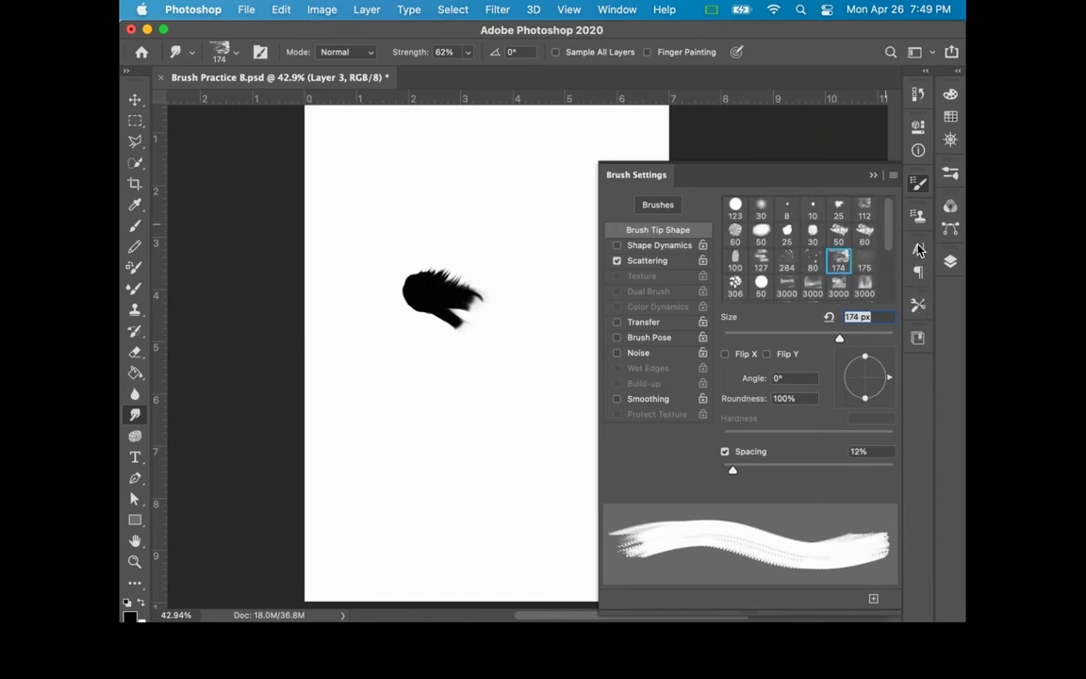
pyautogui.click(865, 207)
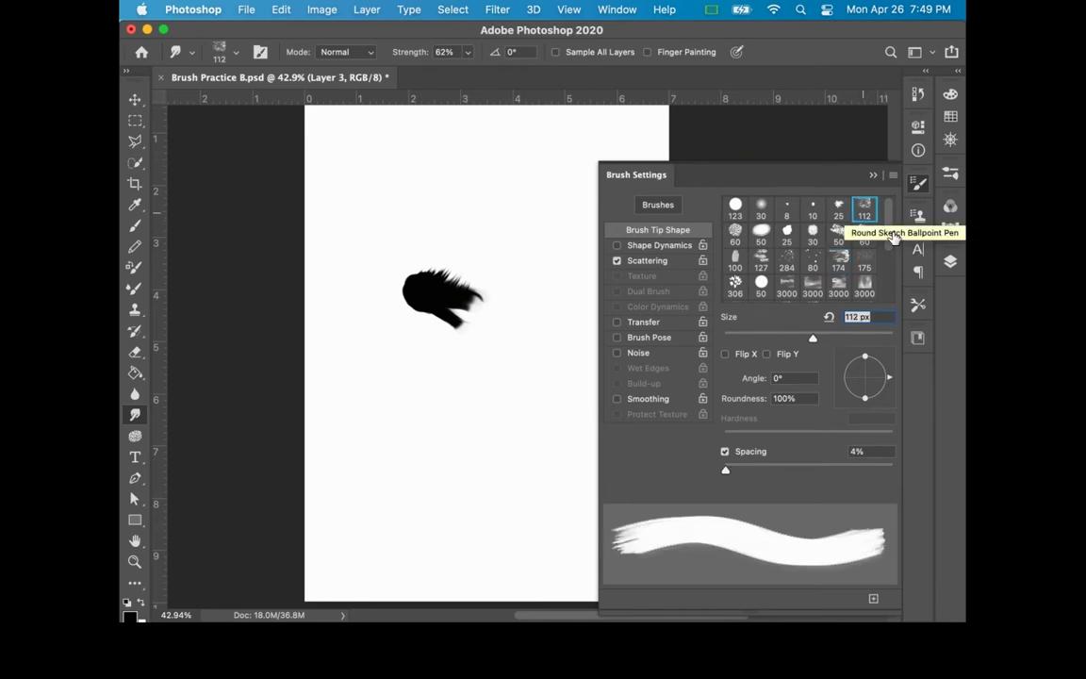
pyautogui.moveTo(400, 52); pyautogui.dragTo(364, 69)
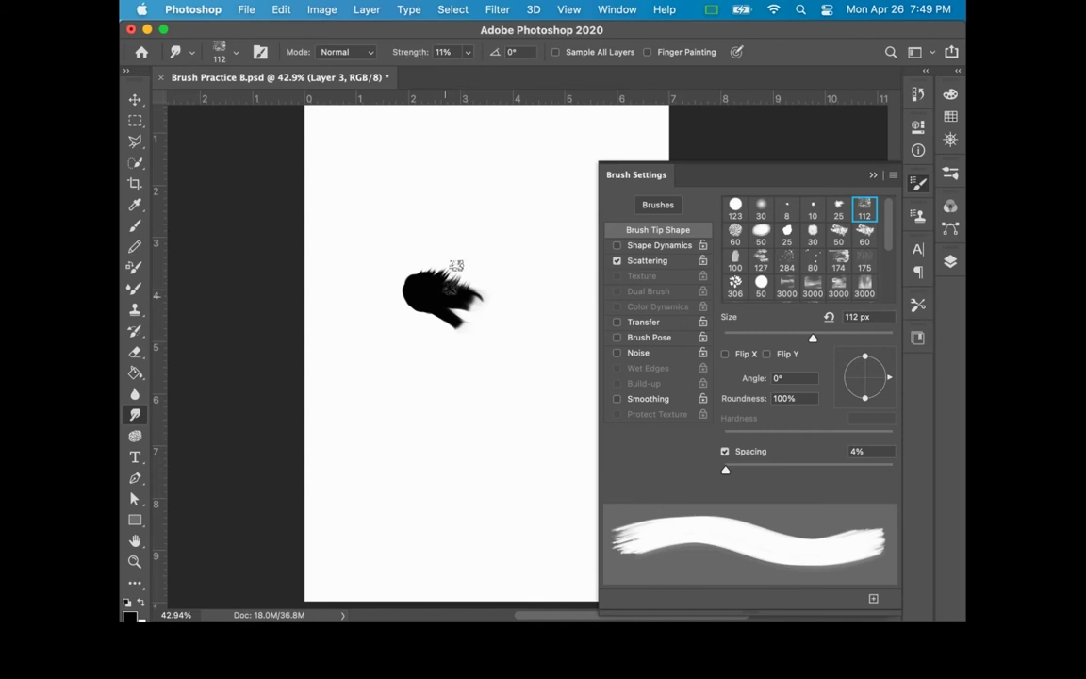
pyautogui.moveTo(453, 283); pyautogui.dragTo(468, 313)
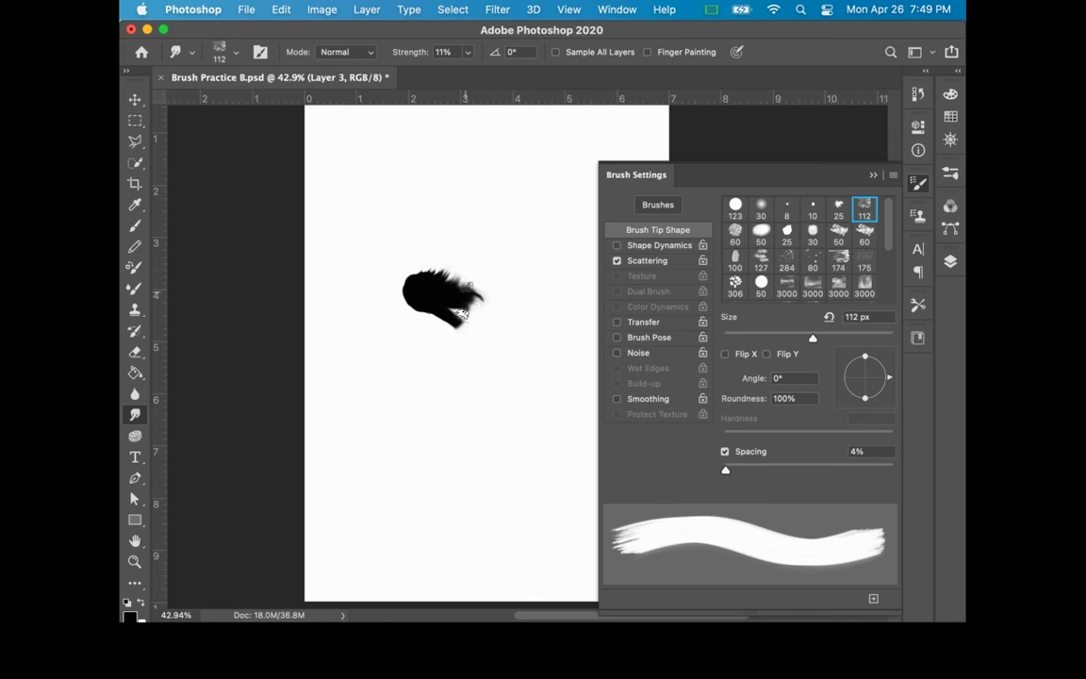
pyautogui.keyDown('ctrl'); pyautogui.keyDown('alt'); pyautogui.click(454, 292); pyautogui.keyUp('alt'); pyautogui.keyUp('ctrl')
pyautogui.moveTo(462, 319); pyautogui.dragTo(492, 315)
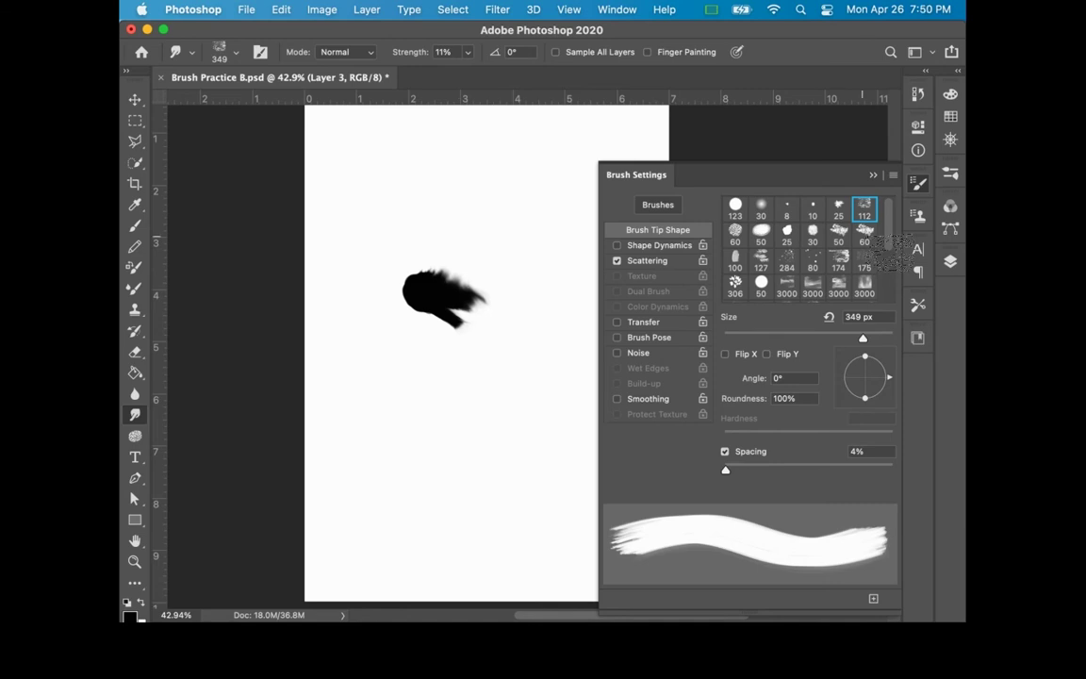
# - Choose the Kyle's Paintbox - Wet Blender 50 preset from the Wet Media Brushes for smudging
pyautogui.click(953, 204)
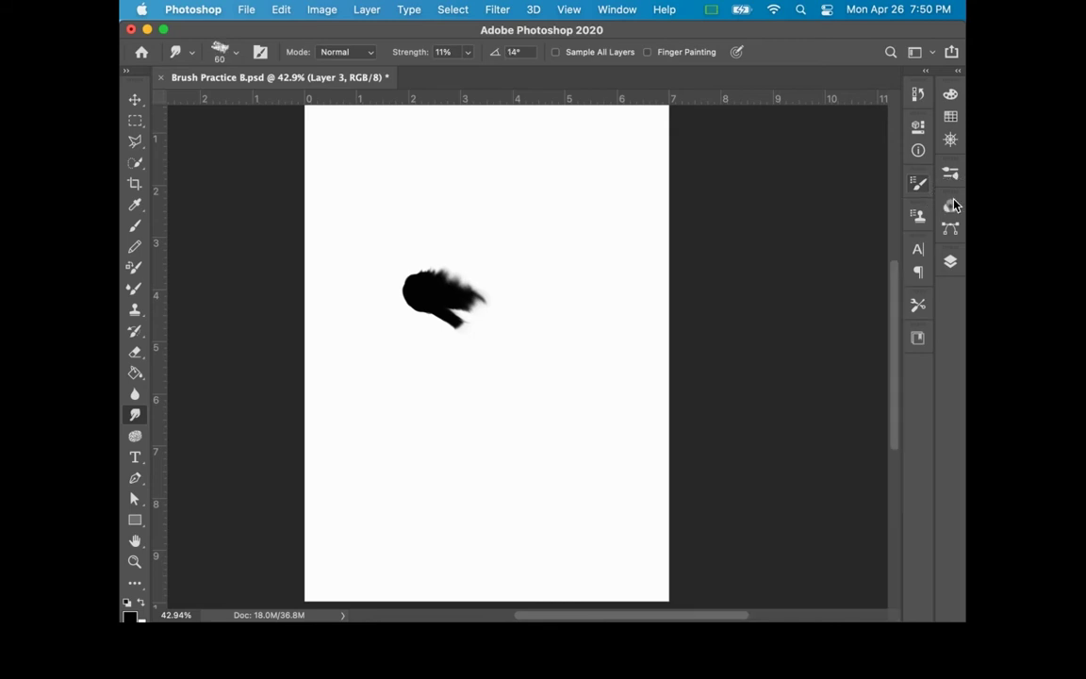
pyautogui.click(953, 205)
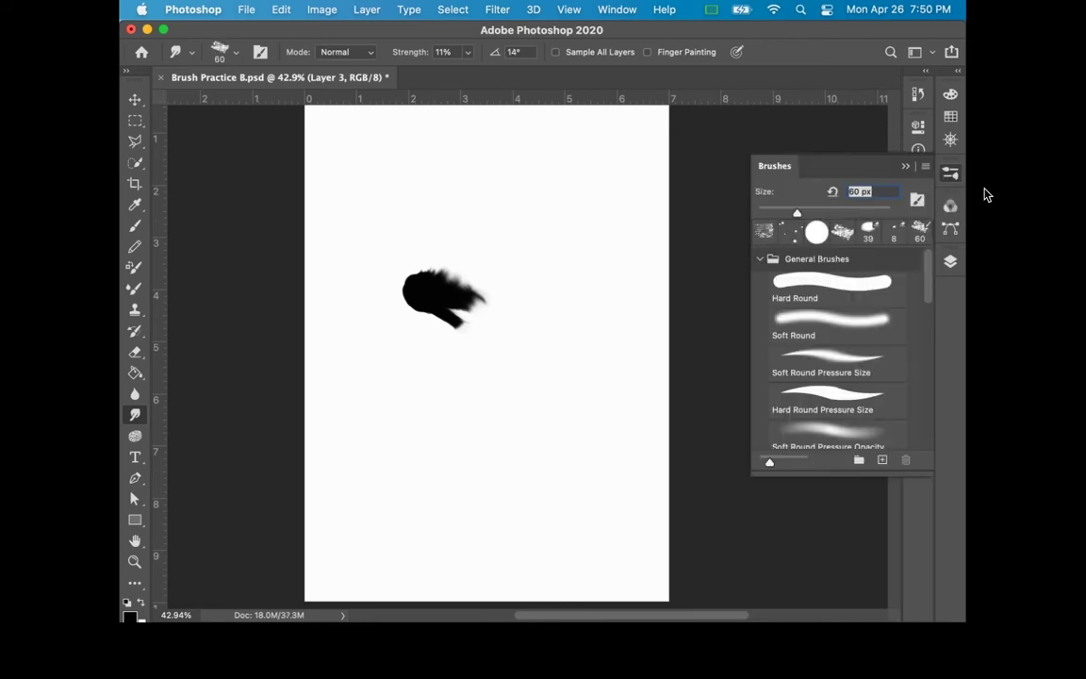
pyautogui.click(762, 259)
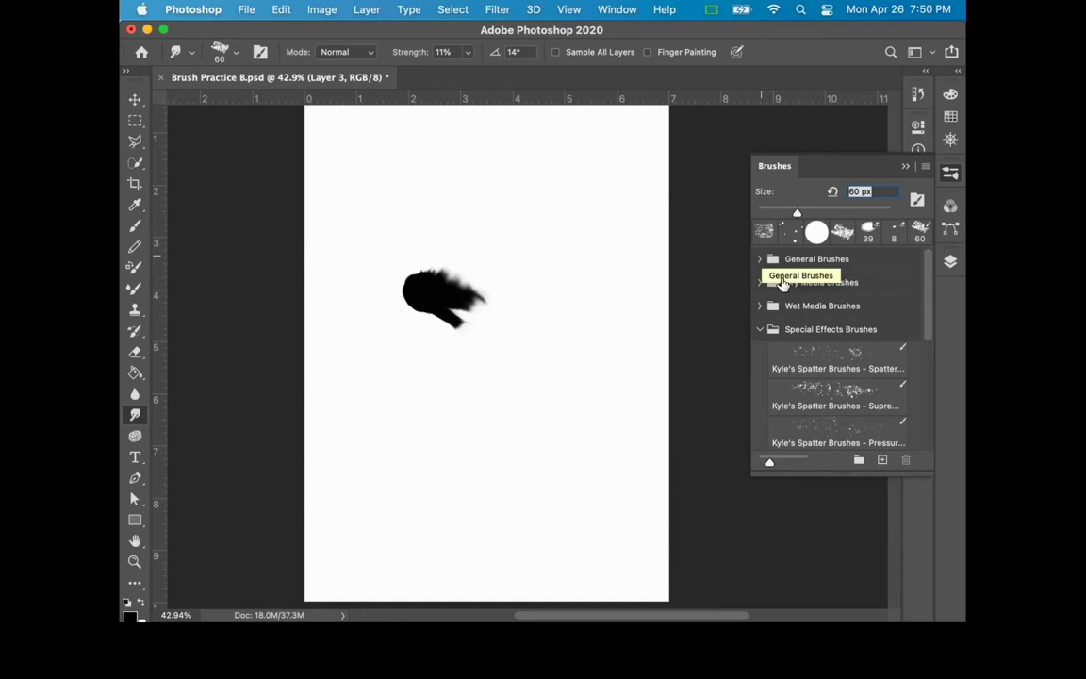
pyautogui.click(779, 330)
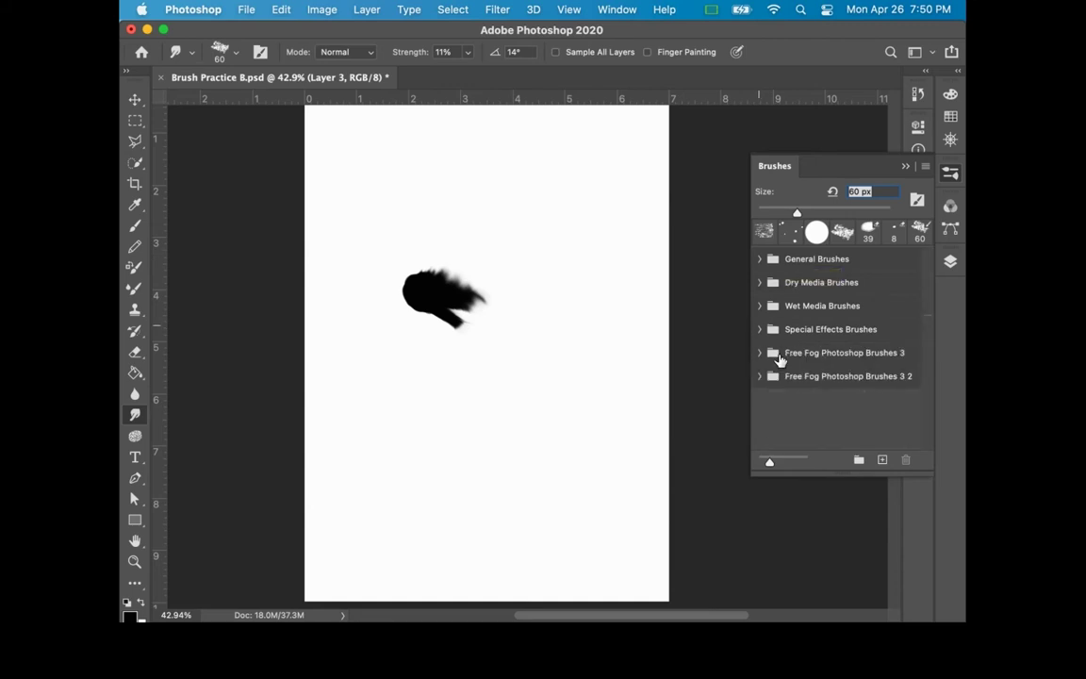
pyautogui.click(759, 305)
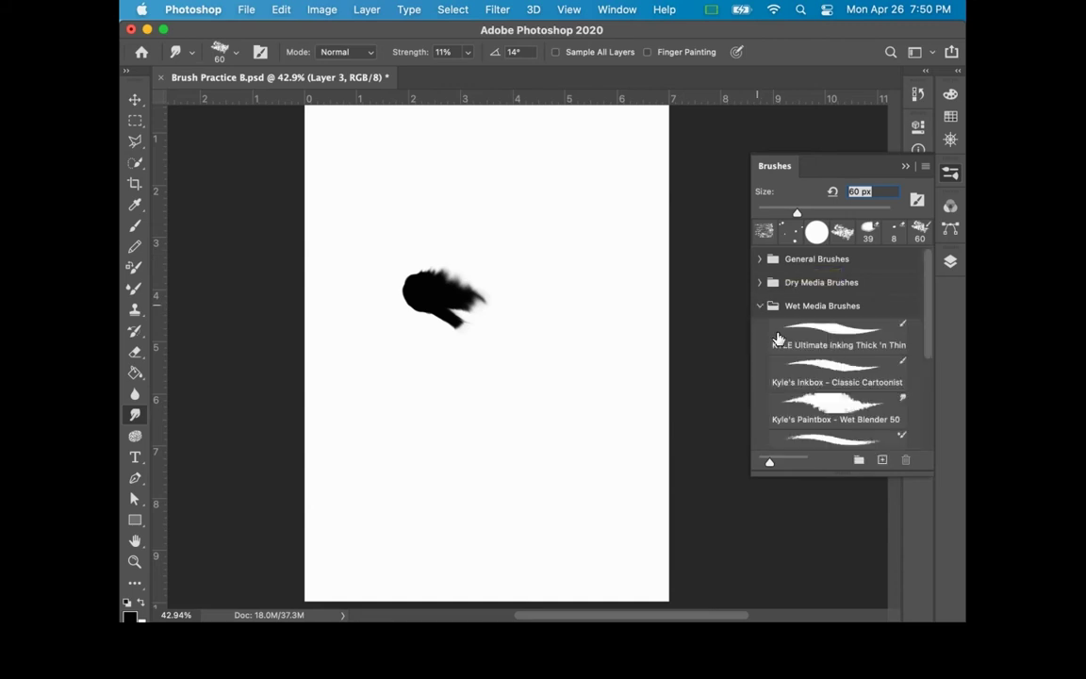
pyautogui.scroll(-3, 778, 337)
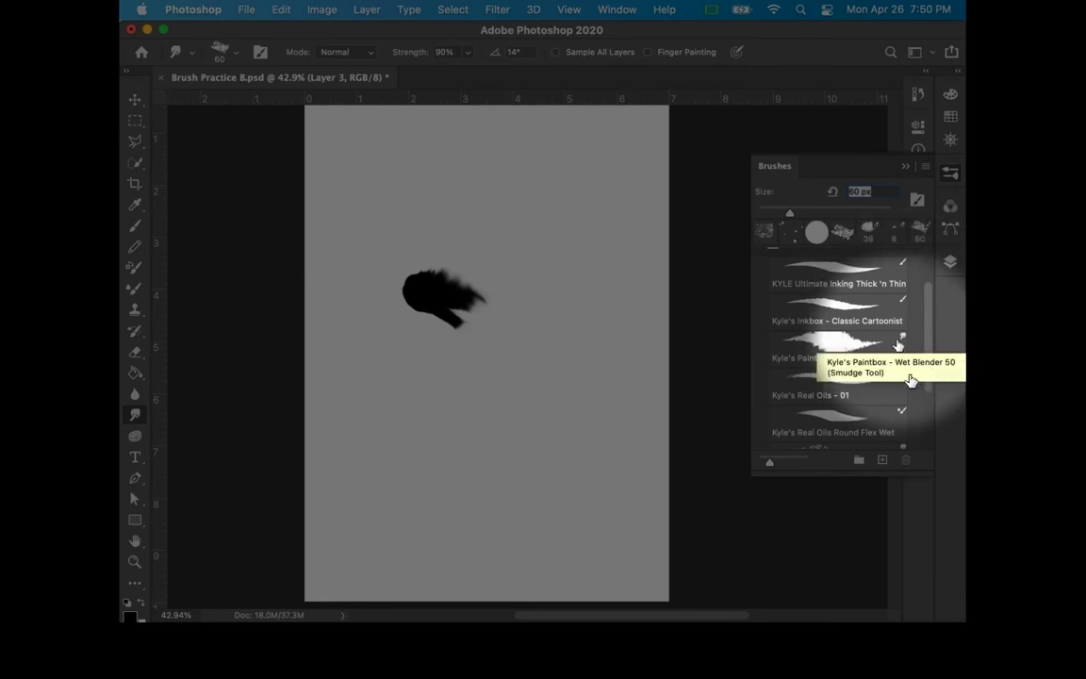
pyautogui.click(861, 351)
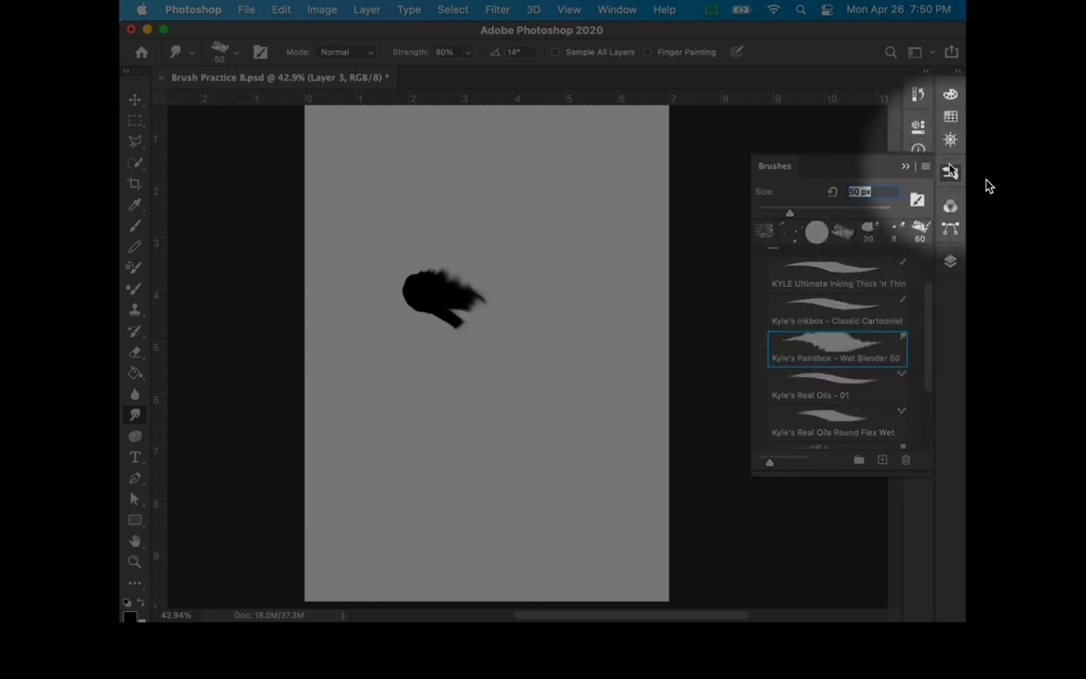
pyautogui.click(759, 204)
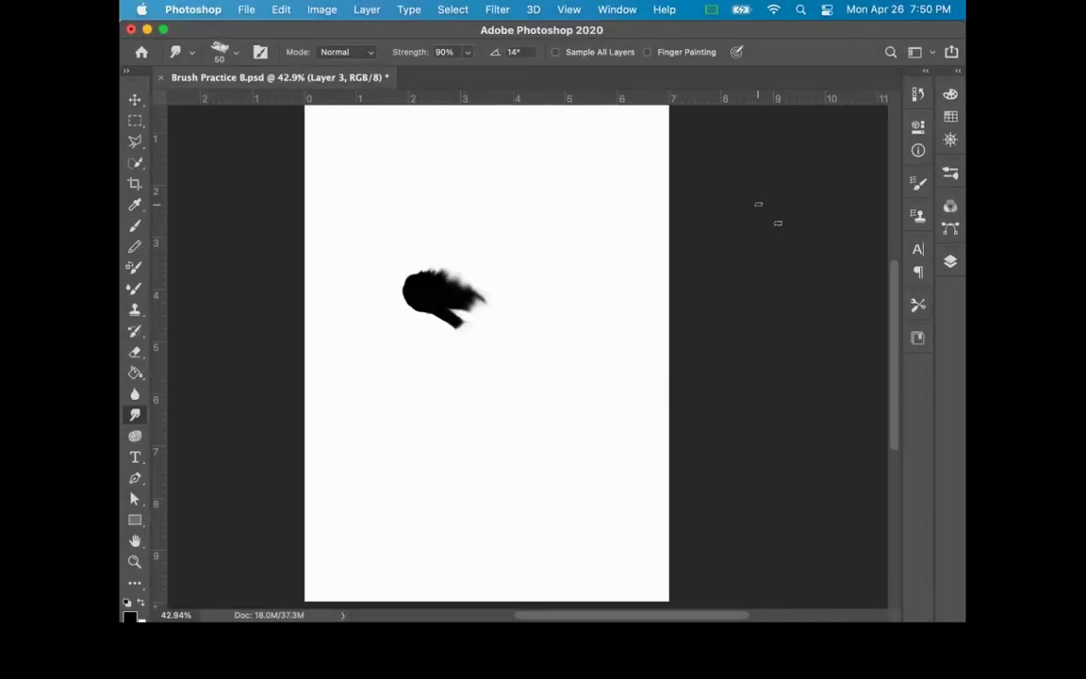
# - Blend the right and lower parts of the spot with the wet blender, lowering the strength to 15% and enlarging the tip to 257 px
pyautogui.moveTo(476, 337)
pyautogui.mouseDown()
pyautogui.moveTo(471, 307)
pyautogui.moveTo(445, 304)
pyautogui.mouseUp()
pyautogui.moveTo(455, 359)
pyautogui.mouseDown()
pyautogui.moveTo(436, 353)
pyautogui.moveTo(482, 279)
pyautogui.moveTo(487, 309)
pyautogui.moveTo(438, 276)
pyautogui.moveTo(469, 297)
pyautogui.mouseUp()
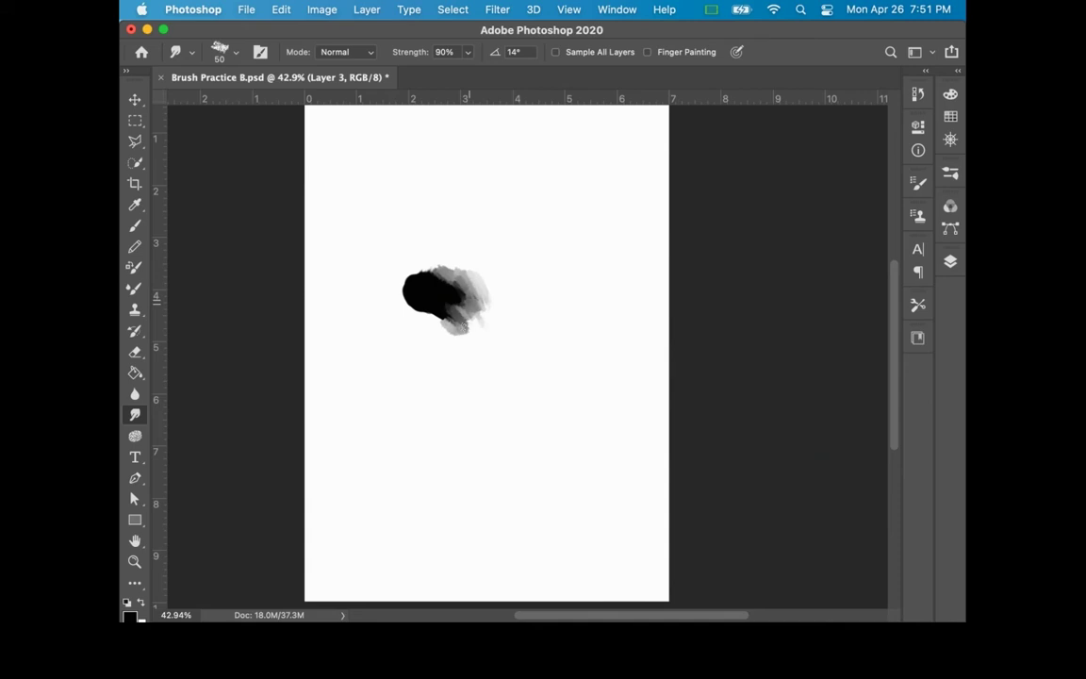
pyautogui.moveTo(401, 54)
pyautogui.mouseDown()
pyautogui.moveTo(378, 54)
pyautogui.moveTo(417, 59)
pyautogui.mouseUp()
pyautogui.moveTo(480, 293); pyautogui.dragTo(534, 298)
pyautogui.moveTo(467, 283)
pyautogui.mouseDown()
pyautogui.moveTo(443, 307)
pyautogui.moveTo(450, 297)
pyautogui.moveTo(436, 300)
pyautogui.mouseUp()
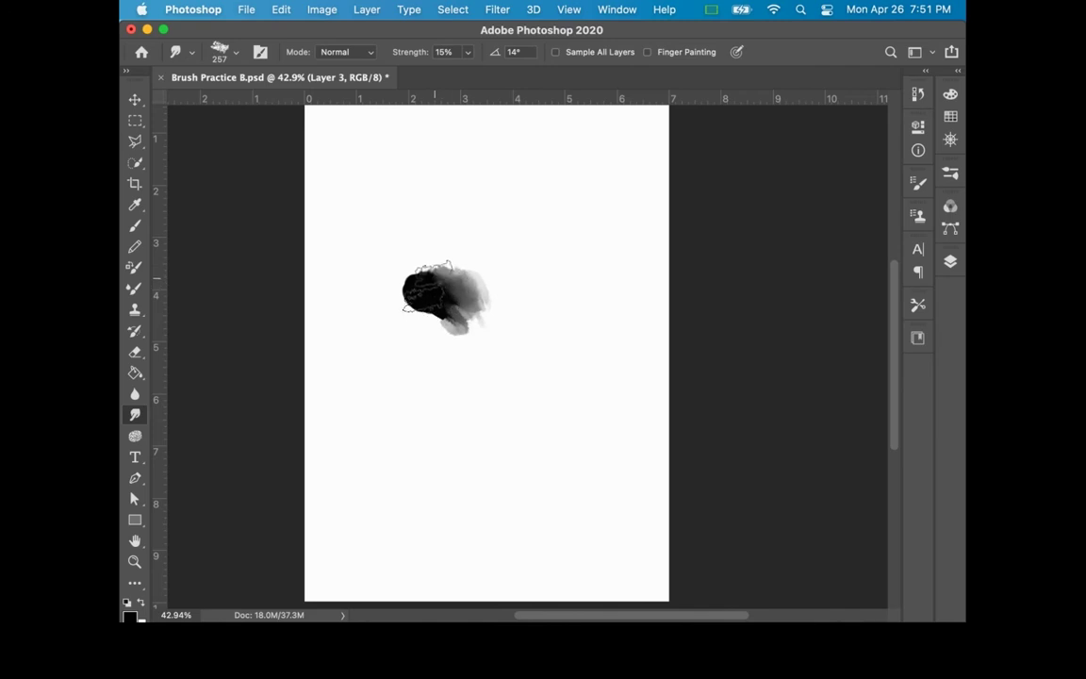
pyautogui.moveTo(418, 317)
pyautogui.mouseDown()
pyautogui.moveTo(407, 330)
pyautogui.moveTo(417, 303)
pyautogui.moveTo(425, 345)
pyautogui.mouseUp()
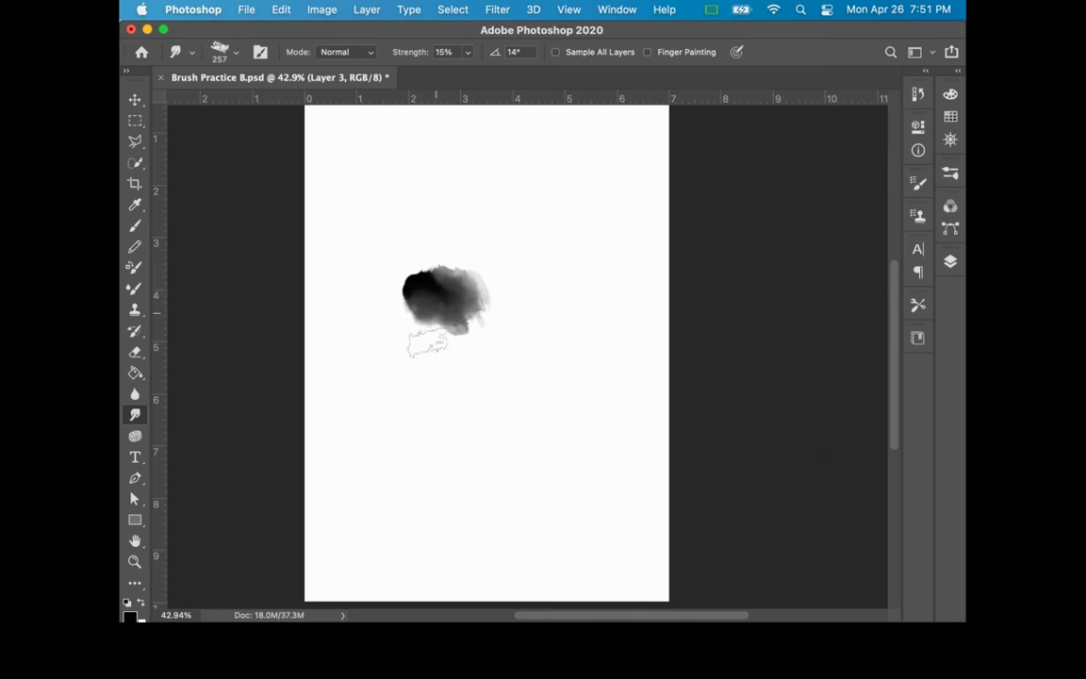
pyautogui.moveTo(436, 306)
pyautogui.mouseDown()
pyautogui.moveTo(470, 331)
pyautogui.moveTo(472, 322)
pyautogui.moveTo(461, 336)
pyautogui.moveTo(477, 345)
pyautogui.moveTo(472, 312)
pyautogui.moveTo(464, 343)
pyautogui.mouseUp()
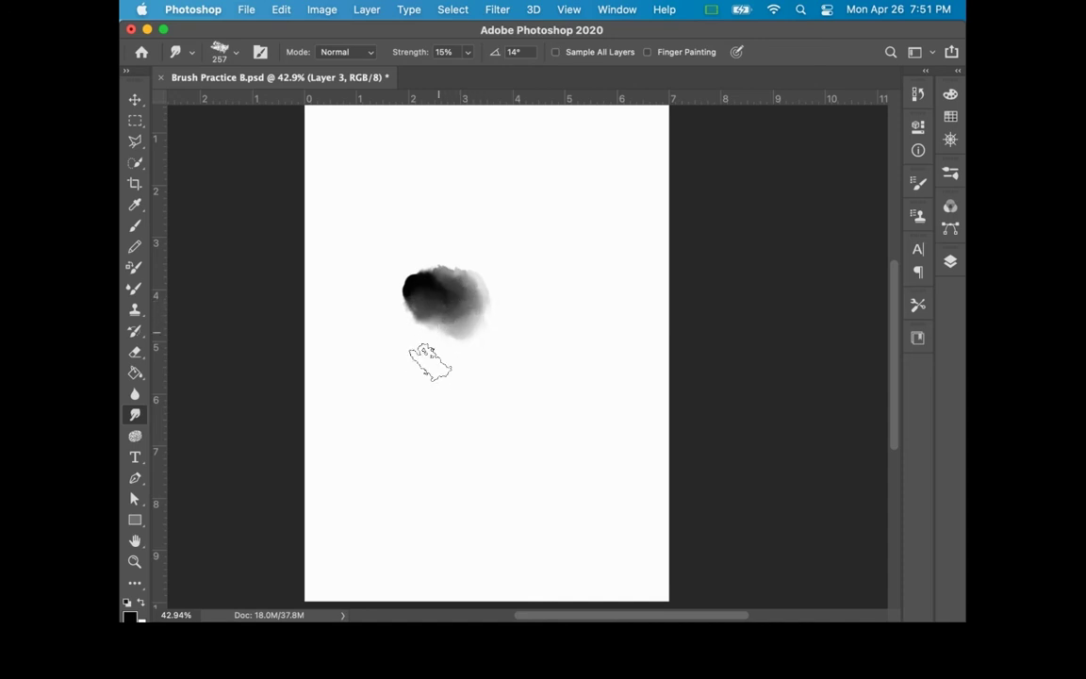
# - Smudge the spot's upper part into a speckled texture with the ktw Spatter 01 tip enlarged to 250 px
pyautogui.click(918, 182)
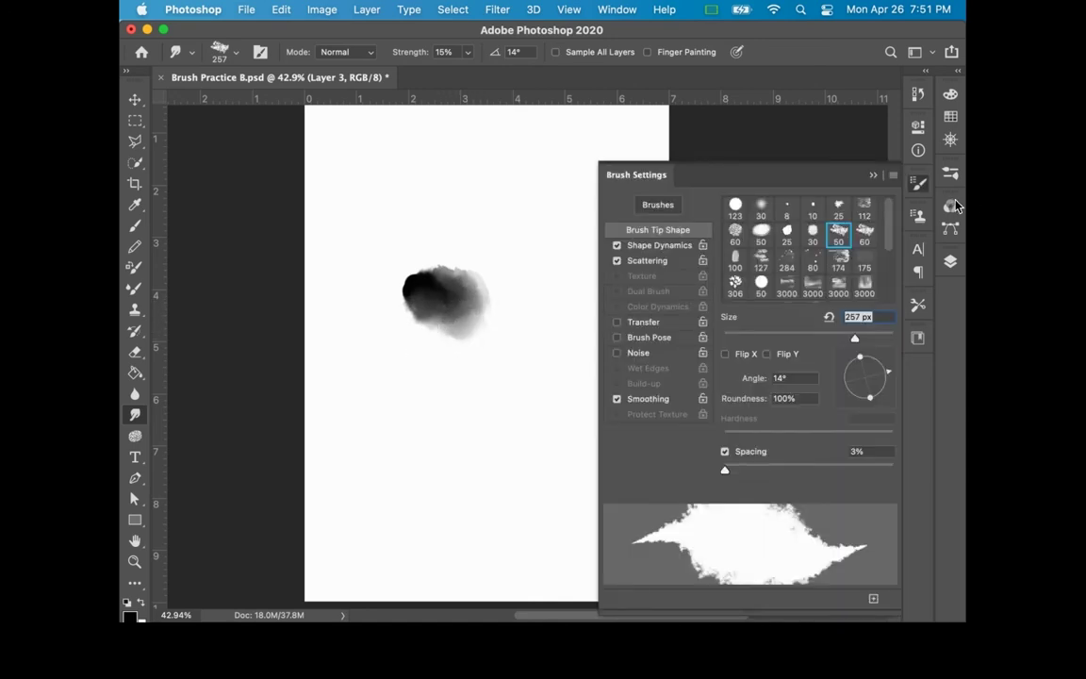
pyautogui.click(838, 235)
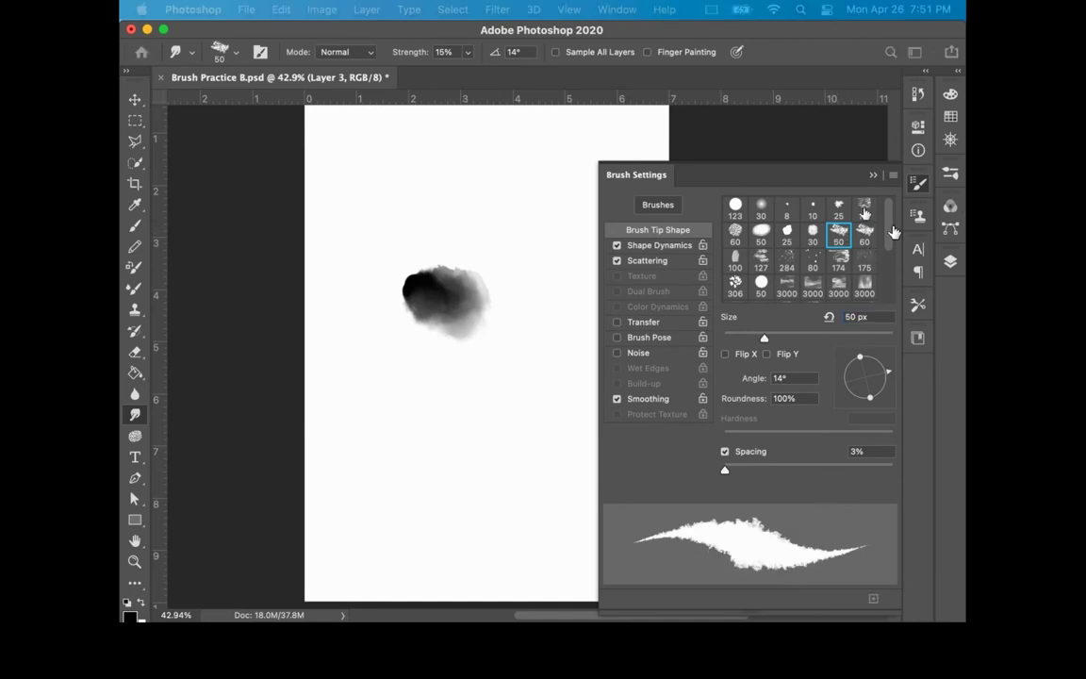
pyautogui.click(812, 261)
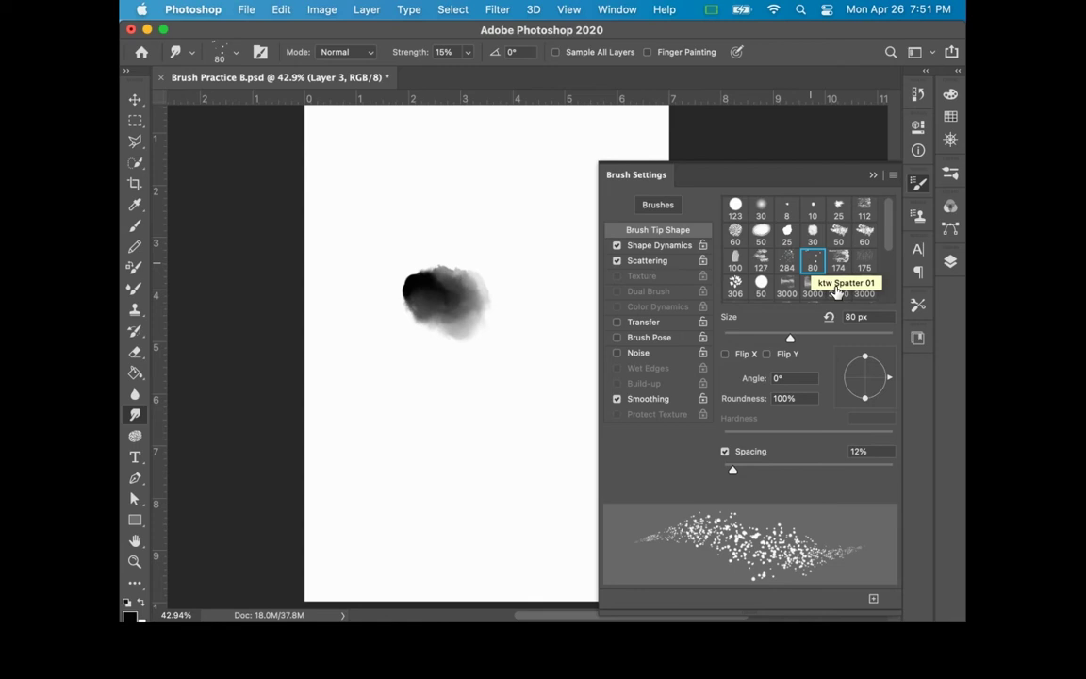
pyautogui.moveTo(423, 262)
pyautogui.mouseDown()
pyautogui.moveTo(437, 275)
pyautogui.moveTo(448, 253)
pyautogui.moveTo(429, 302)
pyautogui.moveTo(437, 346)
pyautogui.moveTo(413, 304)
pyautogui.moveTo(471, 329)
pyautogui.mouseUp()
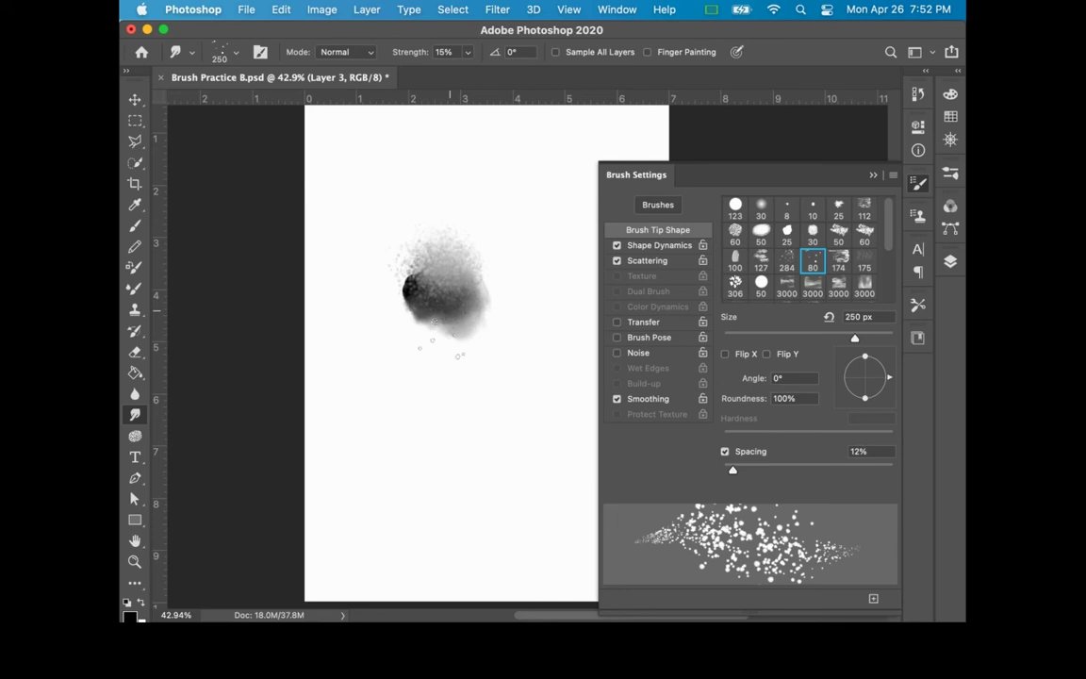
pyautogui.click(918, 182)
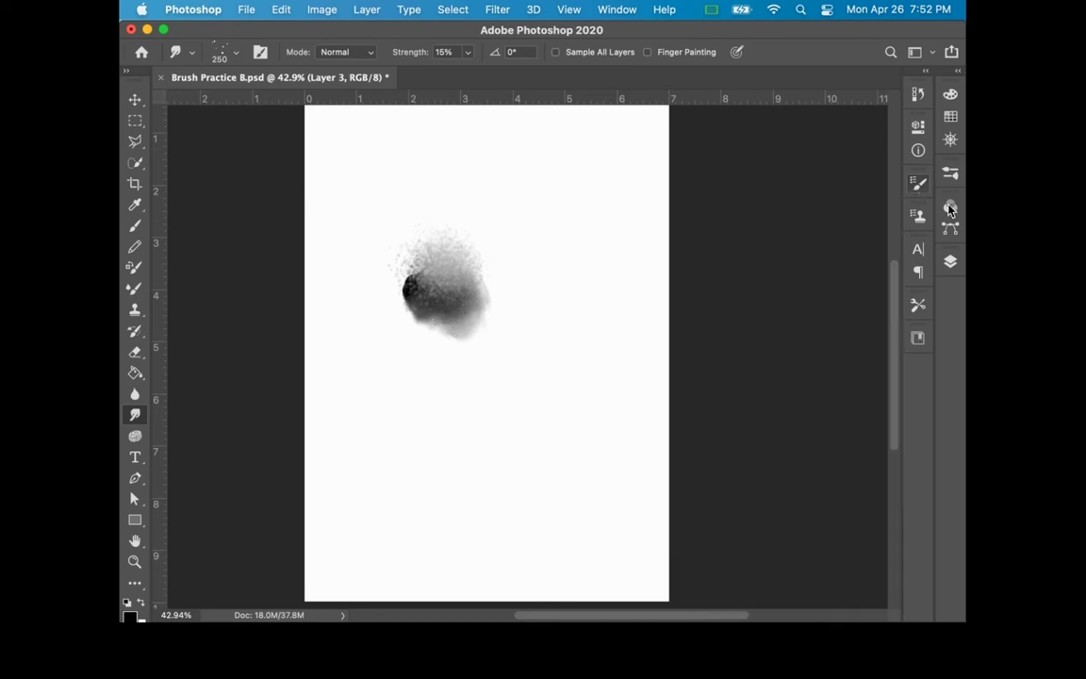
# - Hide Layer 3 and show Layer 2 with the grayscale apple painting
pyautogui.click(950, 261)
pyautogui.click(694, 422)
pyautogui.click(695, 322)
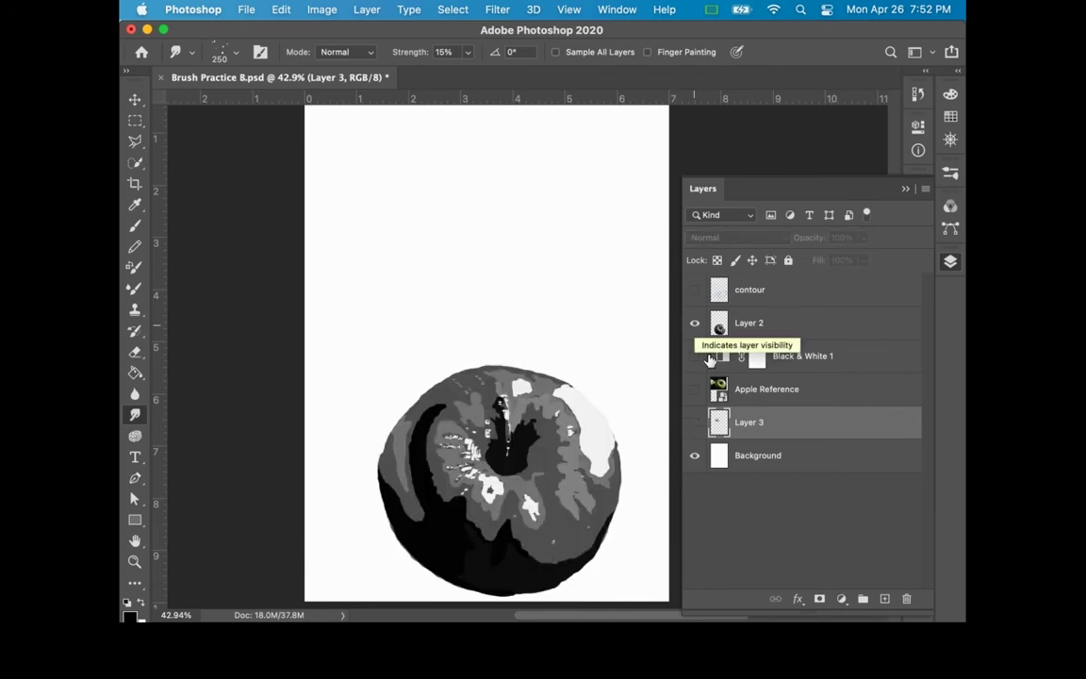
# - Choose the rough-edged 60 px brush tip with a 14° angle for the Smudge tool
pyautogui.click(951, 261)
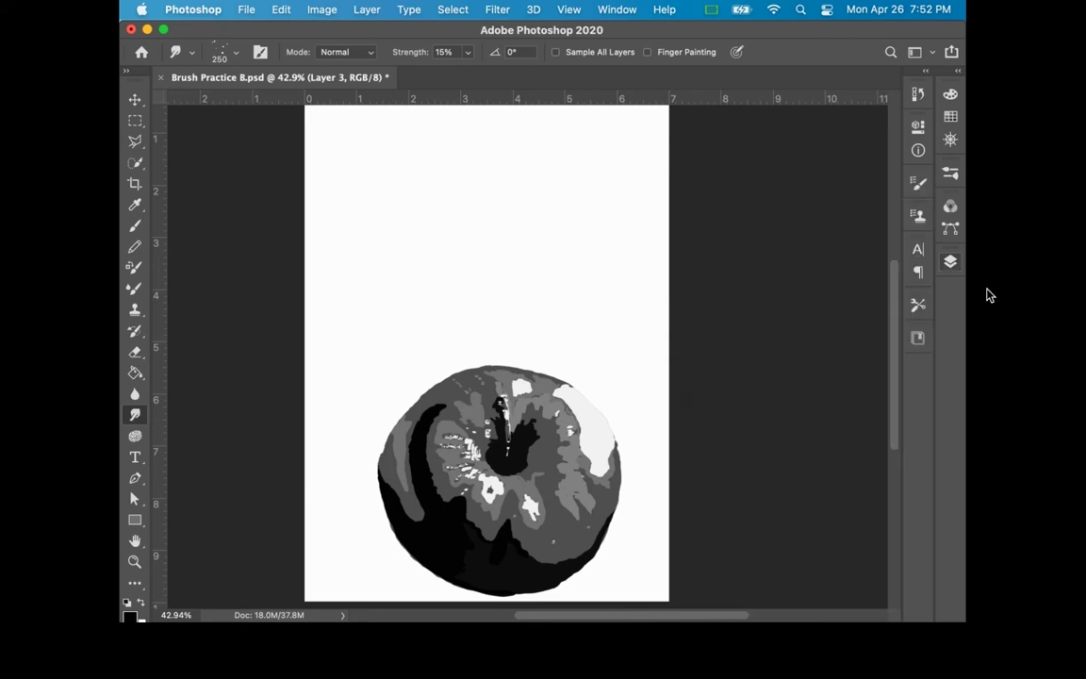
pyautogui.press('F5')
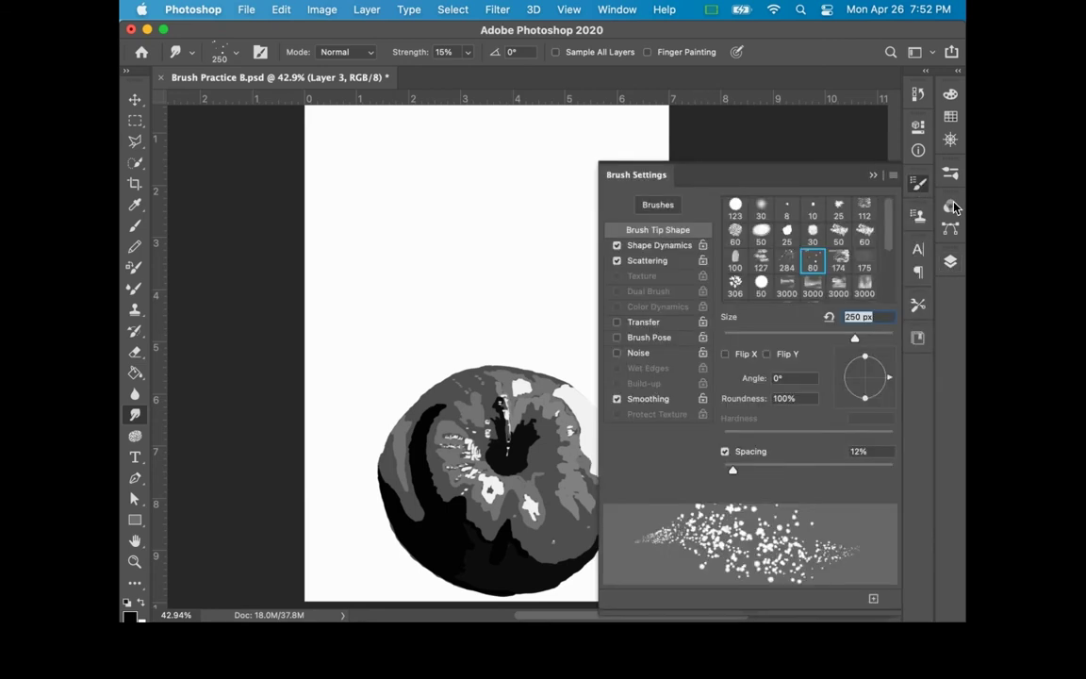
pyautogui.click(865, 234)
pyautogui.click(839, 234)
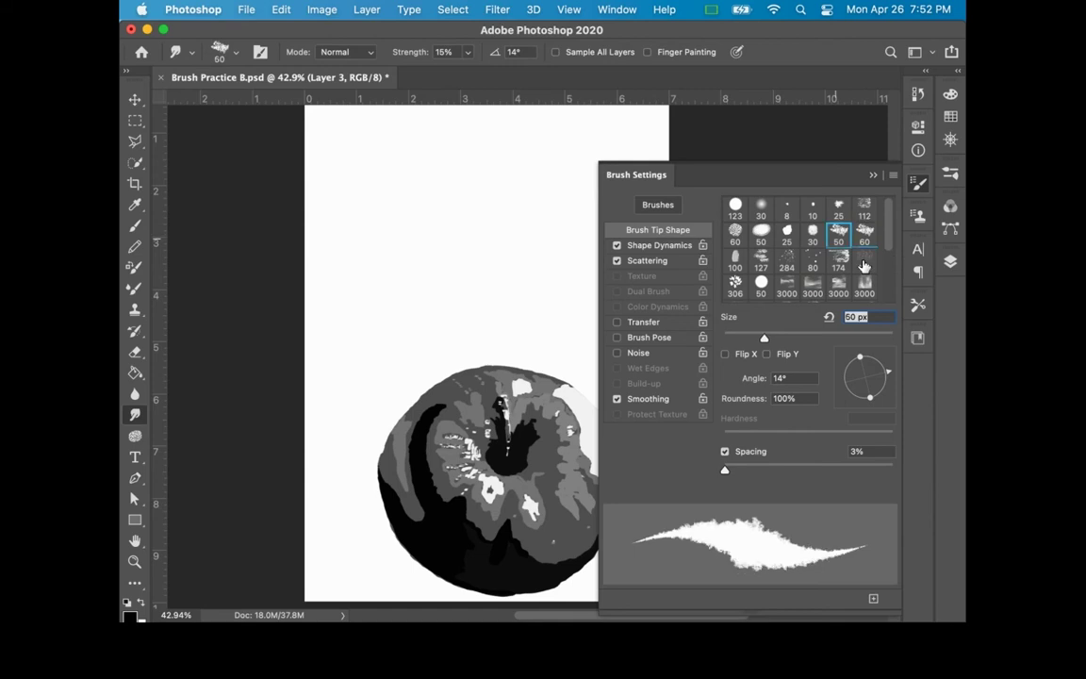
pyautogui.press('.')
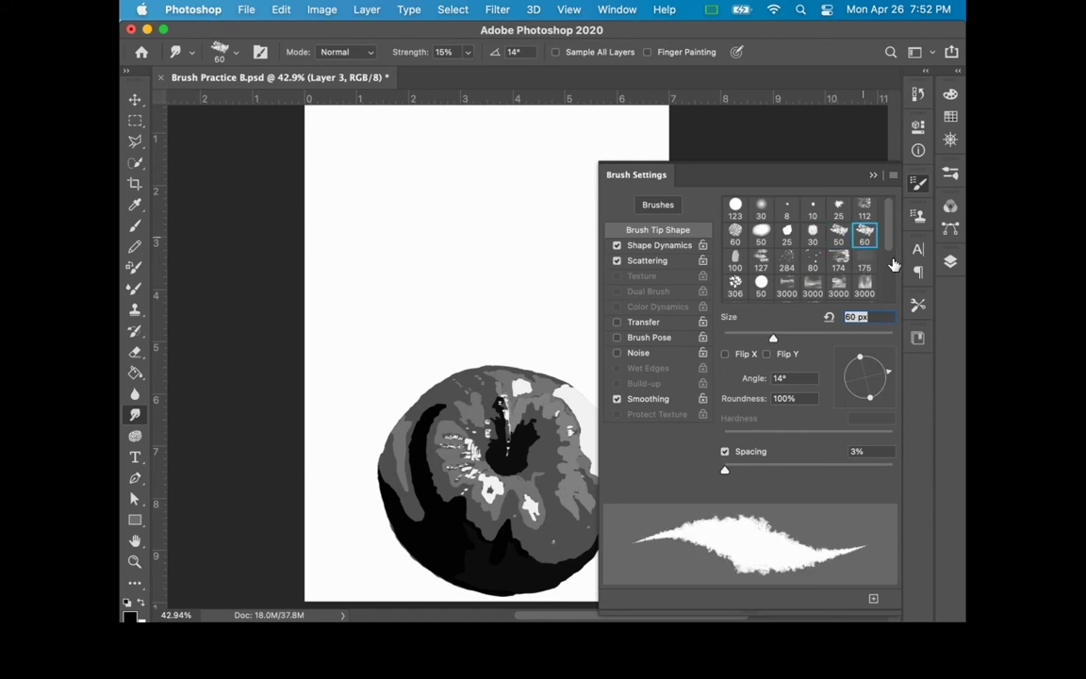
pyautogui.press('F5')
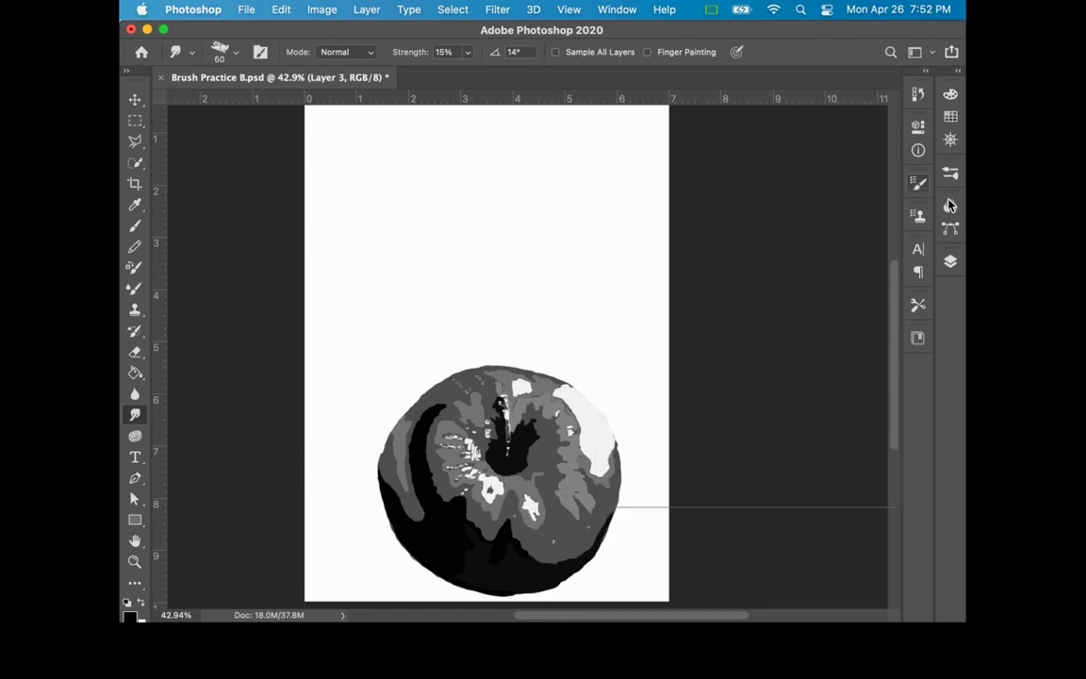
# - Show the Black & White 1 and Apple Reference layers and make Layer 2 the active layer
pyautogui.click(525, 437)
pyautogui.press('Return')
pyautogui.press('F7')
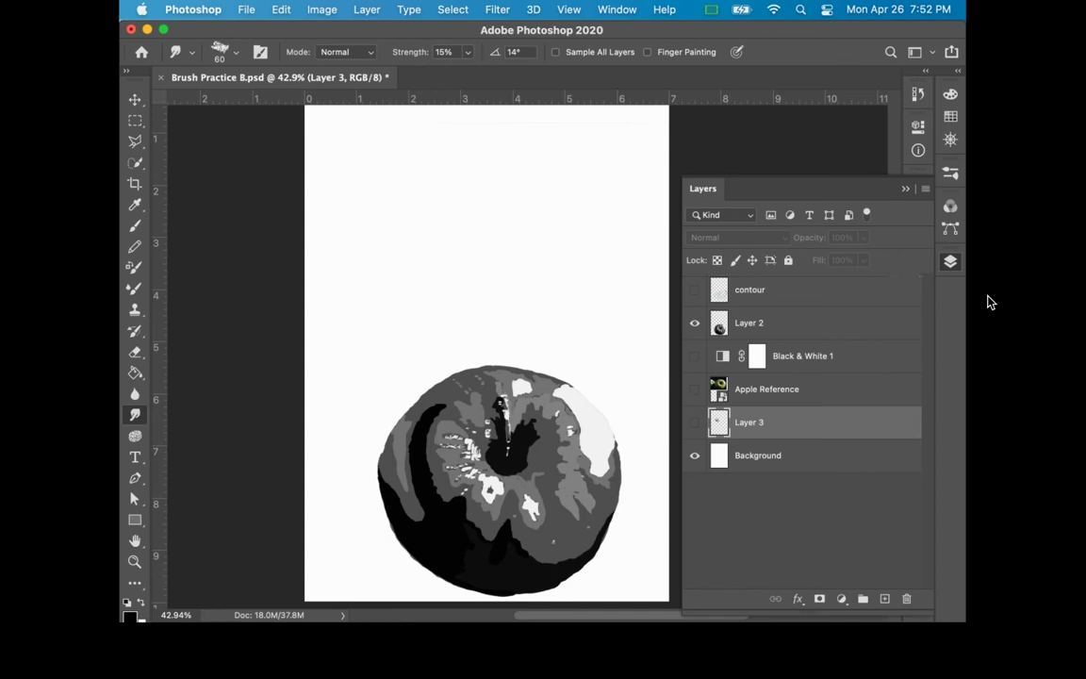
pyautogui.moveTo(694, 355); pyautogui.dragTo(695, 389)
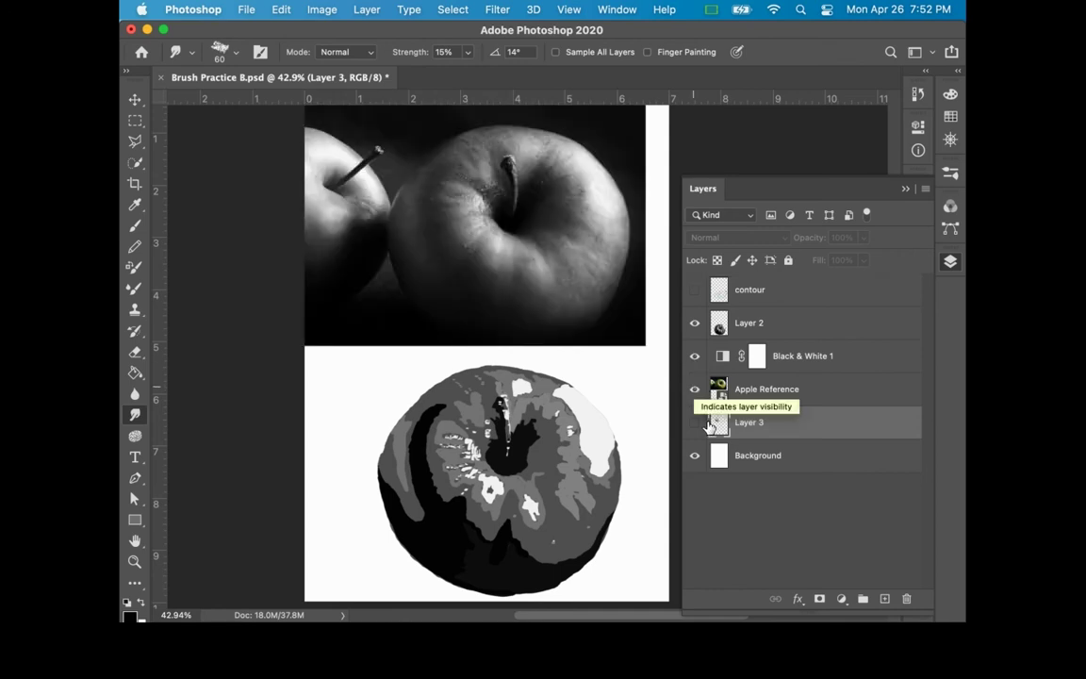
pyautogui.press('F7')
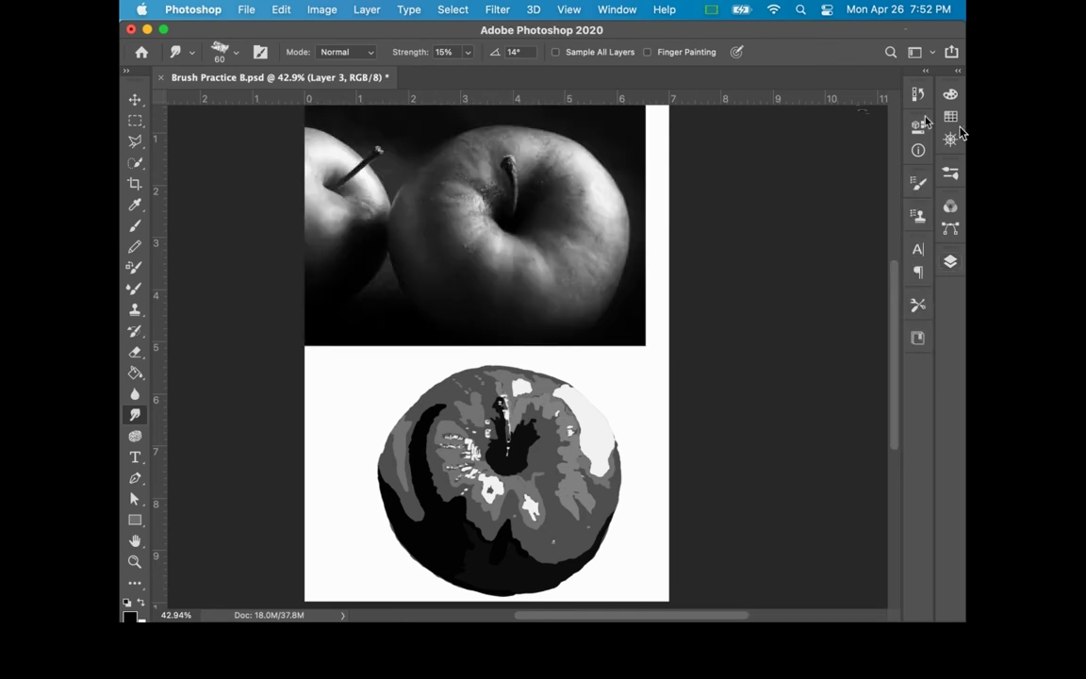
pyautogui.hotkey('alt', '[')
# - Smudge the edges of the large white highlight on the painted apple's right side, raising the strength to 23%
pyautogui.moveTo(581, 426); pyautogui.dragTo(560, 398)
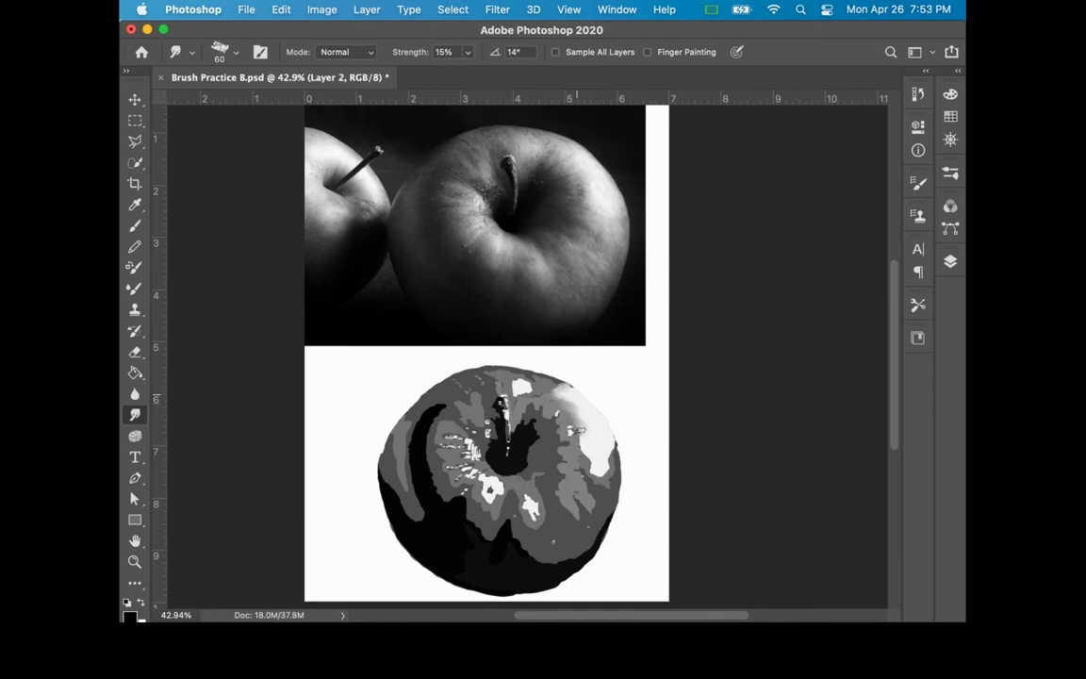
pyautogui.moveTo(579, 430); pyautogui.dragTo(600, 436)
pyautogui.moveTo(600, 453)
pyautogui.mouseDown()
pyautogui.moveTo(613, 467)
pyautogui.moveTo(582, 462)
pyautogui.moveTo(596, 443)
pyautogui.moveTo(590, 428)
pyautogui.mouseUp()
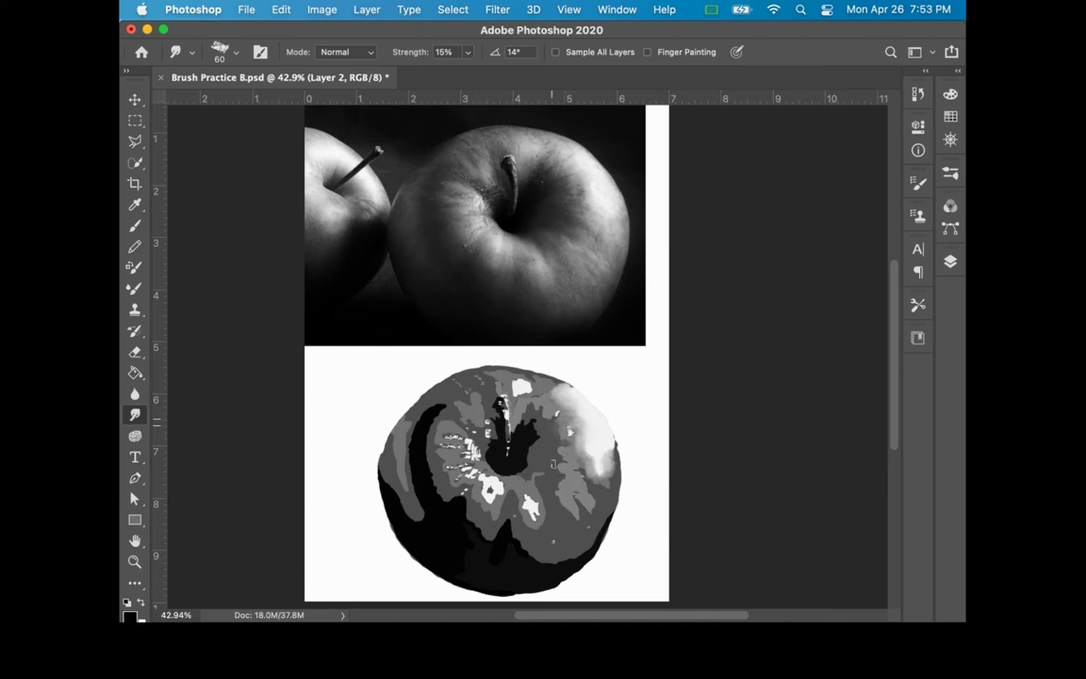
pyautogui.moveTo(407, 53); pyautogui.dragTo(424, 57)
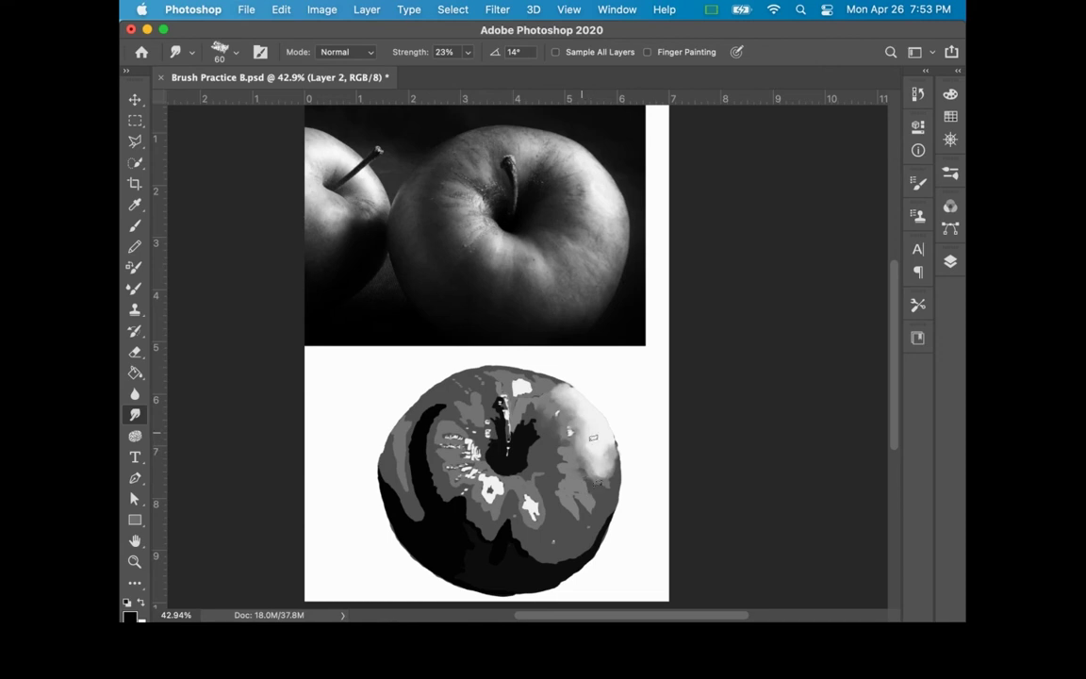
pyautogui.moveTo(582, 420); pyautogui.dragTo(603, 481)
pyautogui.moveTo(604, 477); pyautogui.dragTo(651, 485)
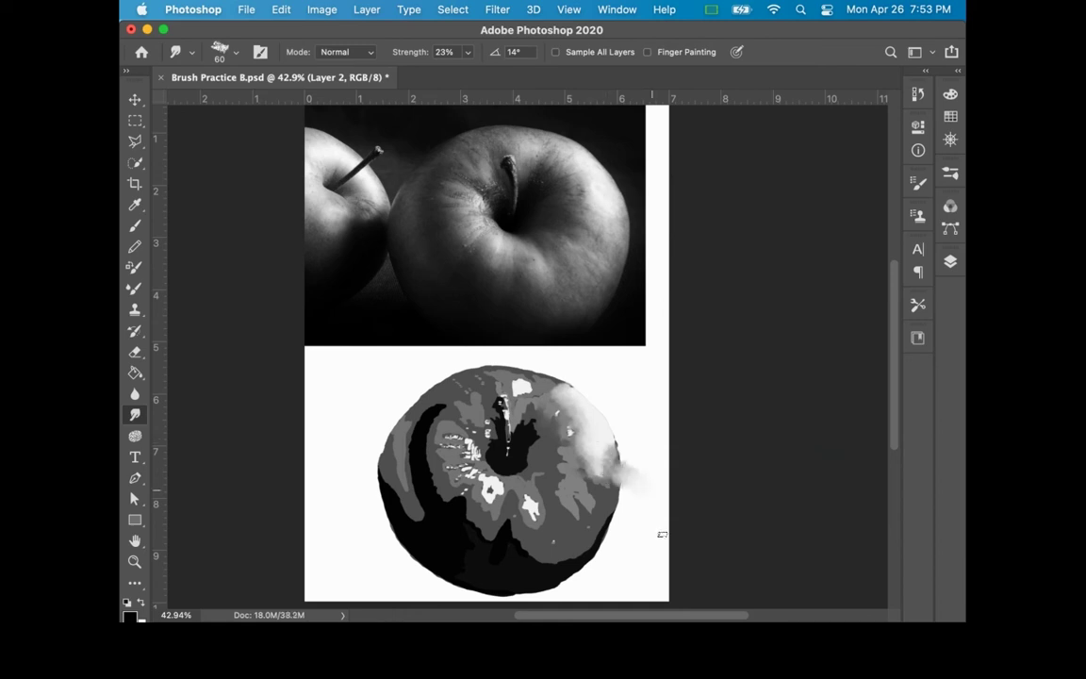
pyautogui.press('cmd+z')
# - Load the painted apple's outline on Layer 2 as a selection
pyautogui.click(951, 261)
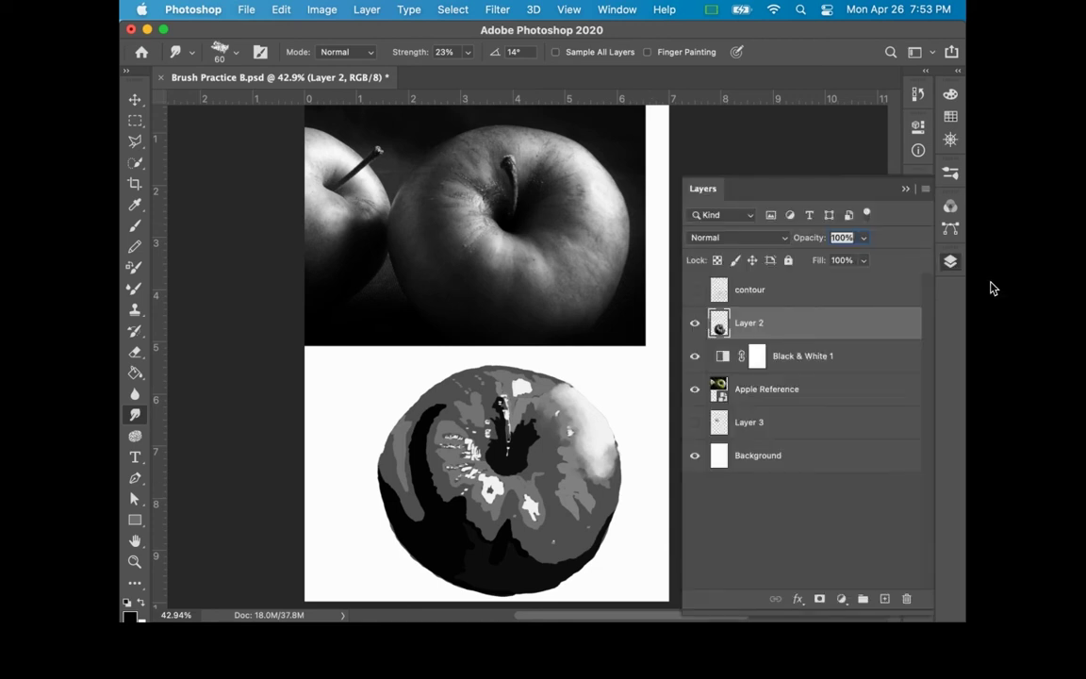
pyautogui.keyDown('super'); pyautogui.click(719, 323); pyautogui.keyUp('super')
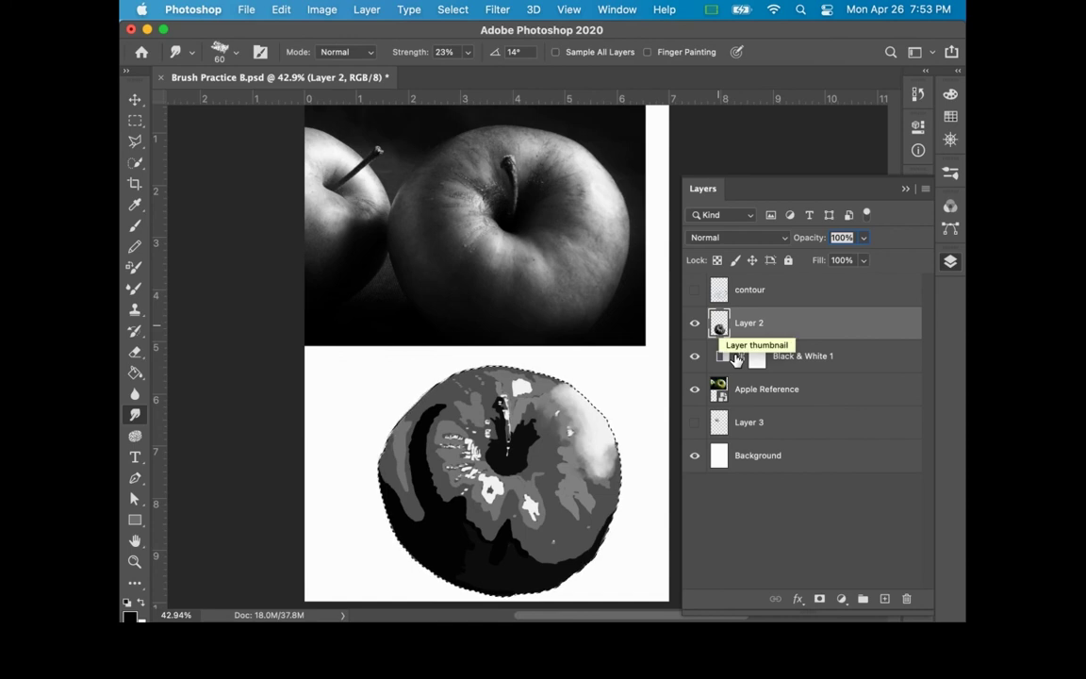
pyautogui.click(950, 261)
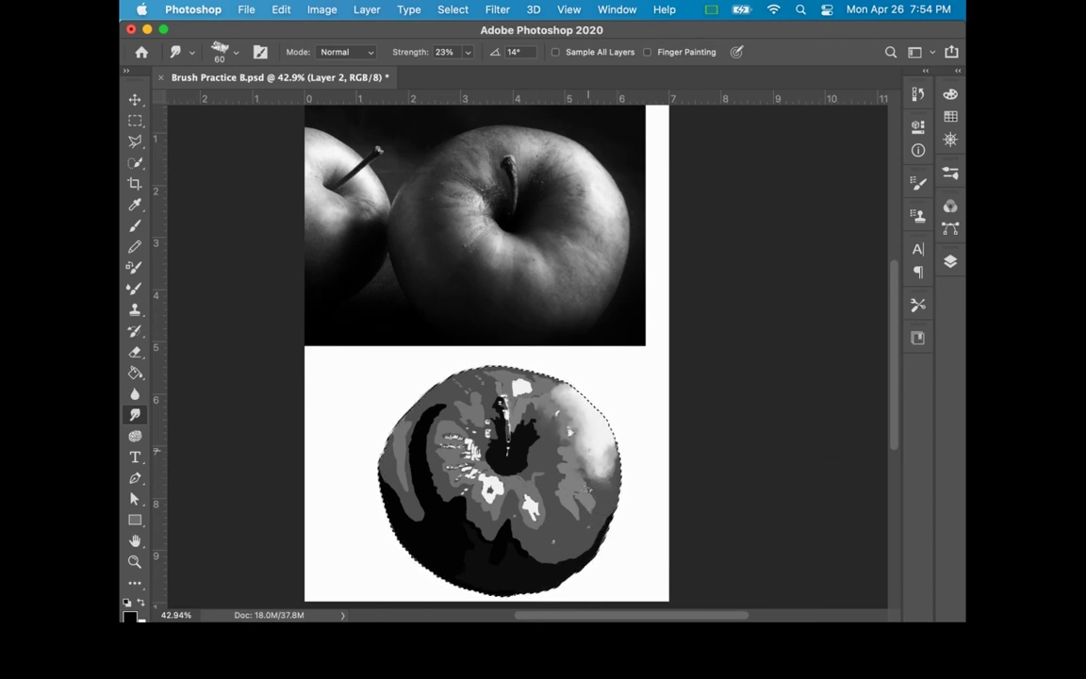
# - Blend the tones on the apple's right half and lower center within the selection, enlarging the smudge tip to 167 px
pyautogui.moveTo(584, 495); pyautogui.dragTo(587, 540)
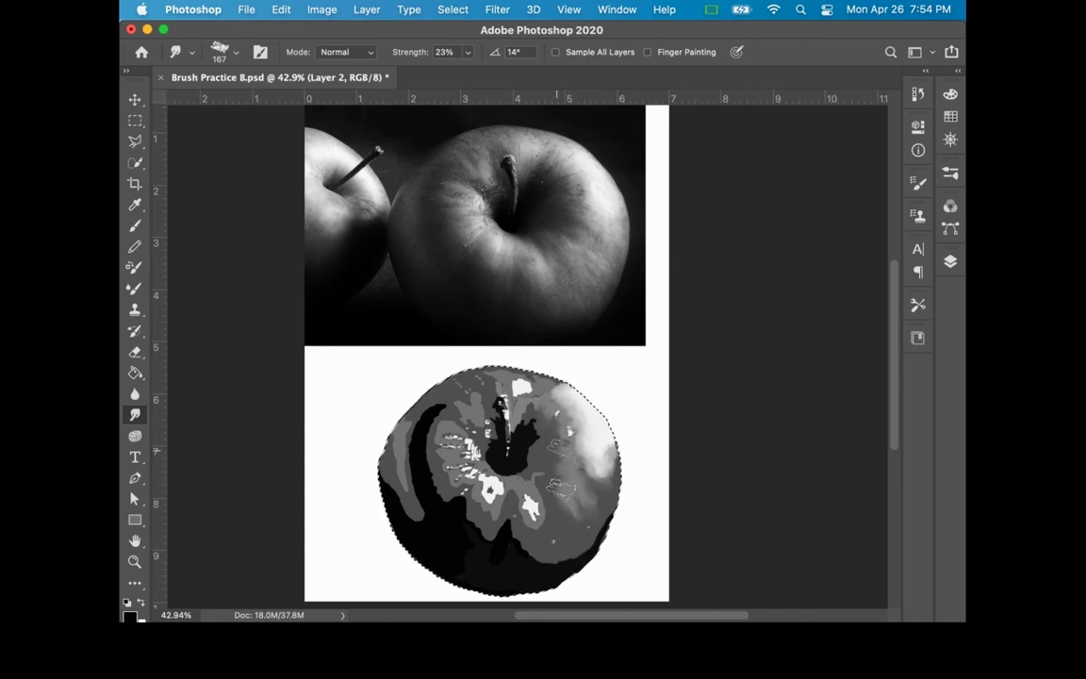
pyautogui.moveTo(564, 490); pyautogui.dragTo(571, 474)
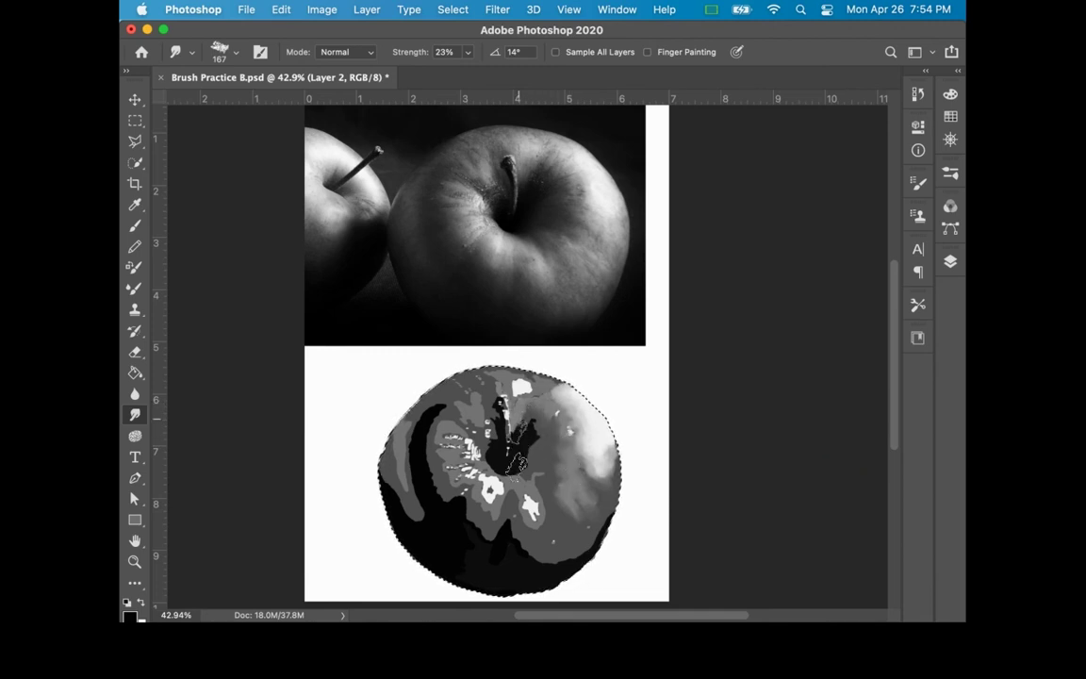
pyautogui.moveTo(537, 455); pyautogui.dragTo(528, 550)
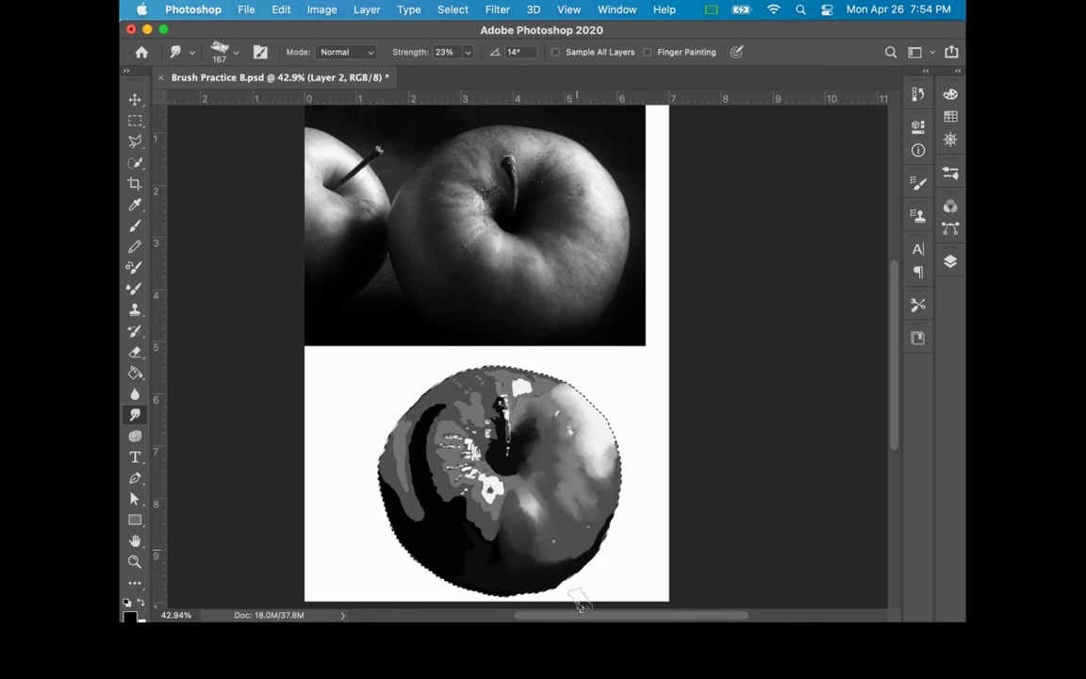
# - Blend the highlights, midtones and dark bands on the apple's left half and around the stem hollow
pyautogui.moveTo(485, 491)
pyautogui.mouseDown()
pyautogui.moveTo(491, 447)
pyautogui.moveTo(476, 447)
pyautogui.moveTo(464, 414)
pyautogui.mouseUp()
pyautogui.moveTo(430, 487); pyautogui.dragTo(471, 436)
pyautogui.moveTo(470, 495); pyautogui.dragTo(518, 422)
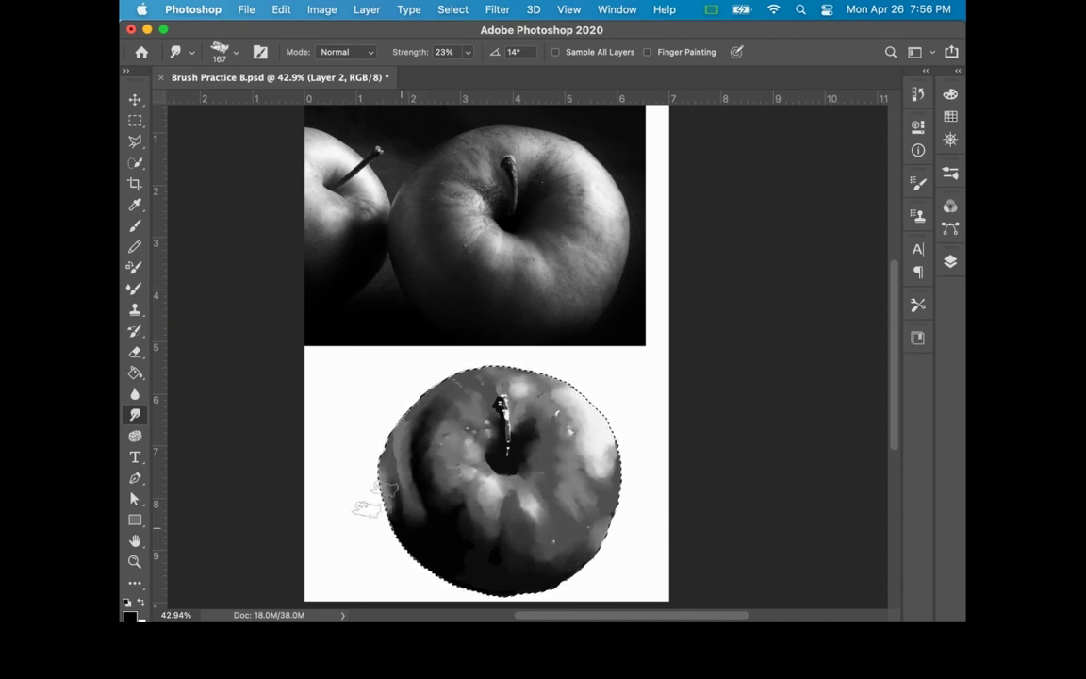
pyautogui.moveTo(399, 509)
pyautogui.mouseDown()
pyautogui.moveTo(375, 514)
pyautogui.moveTo(375, 498)
pyautogui.mouseUp()
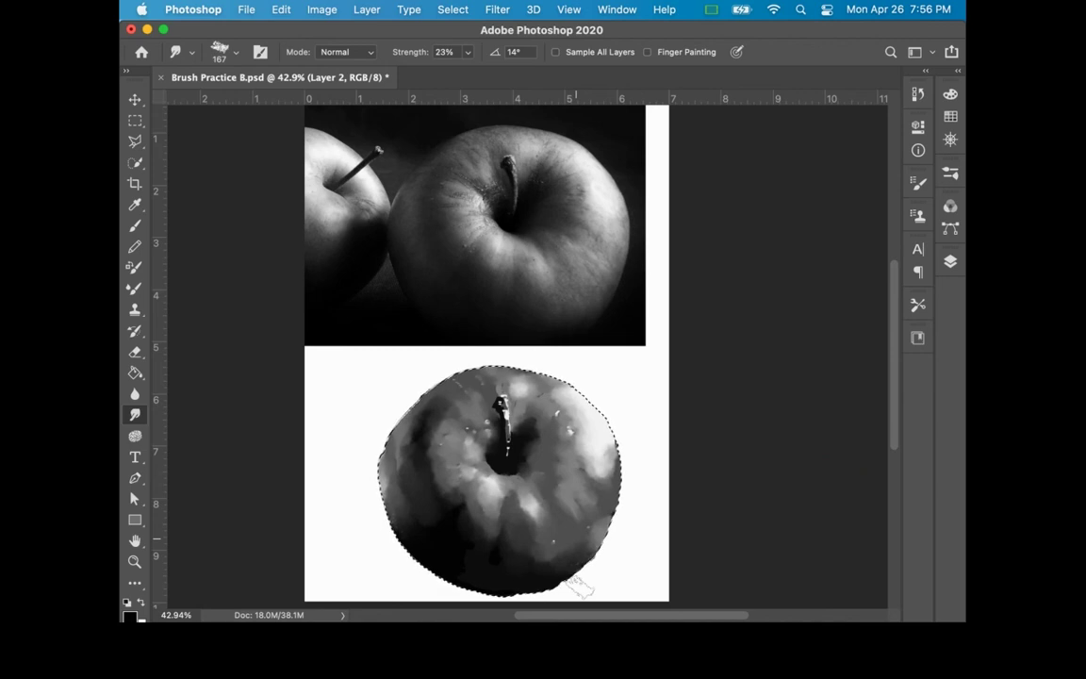